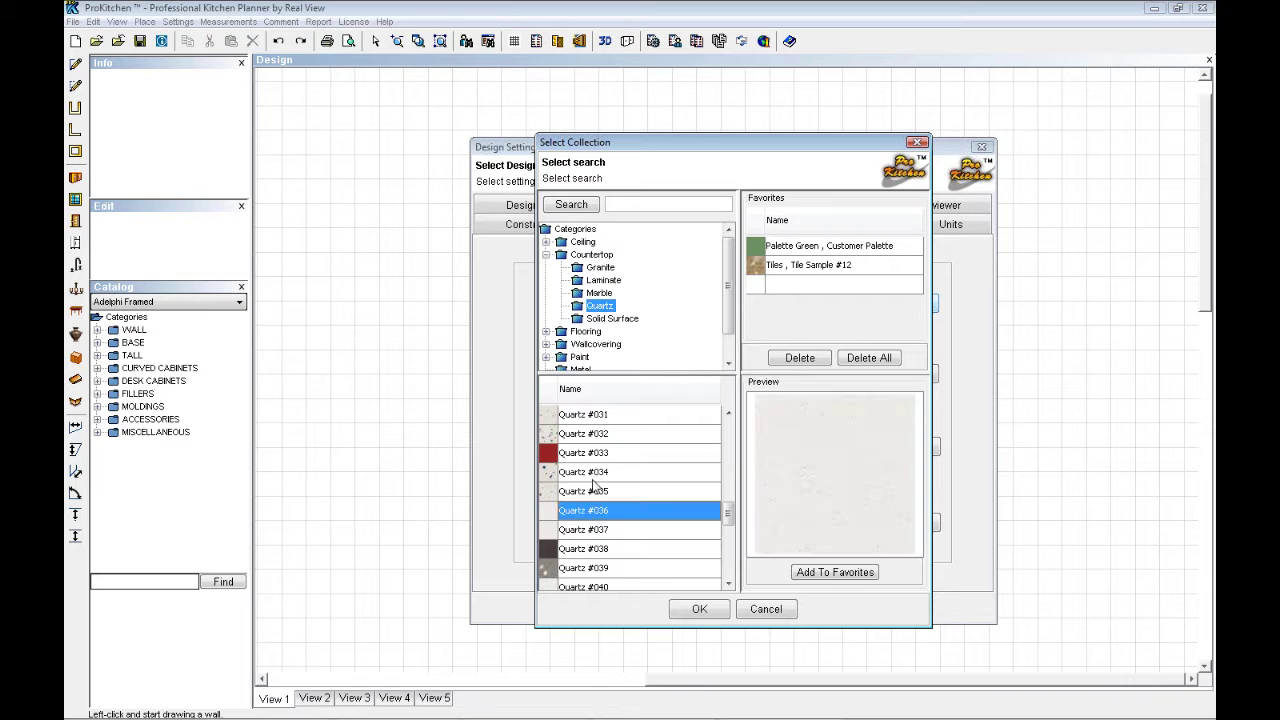
Preview Quartz #032 and Metal #018 as possible countertop materials
click(599, 440)
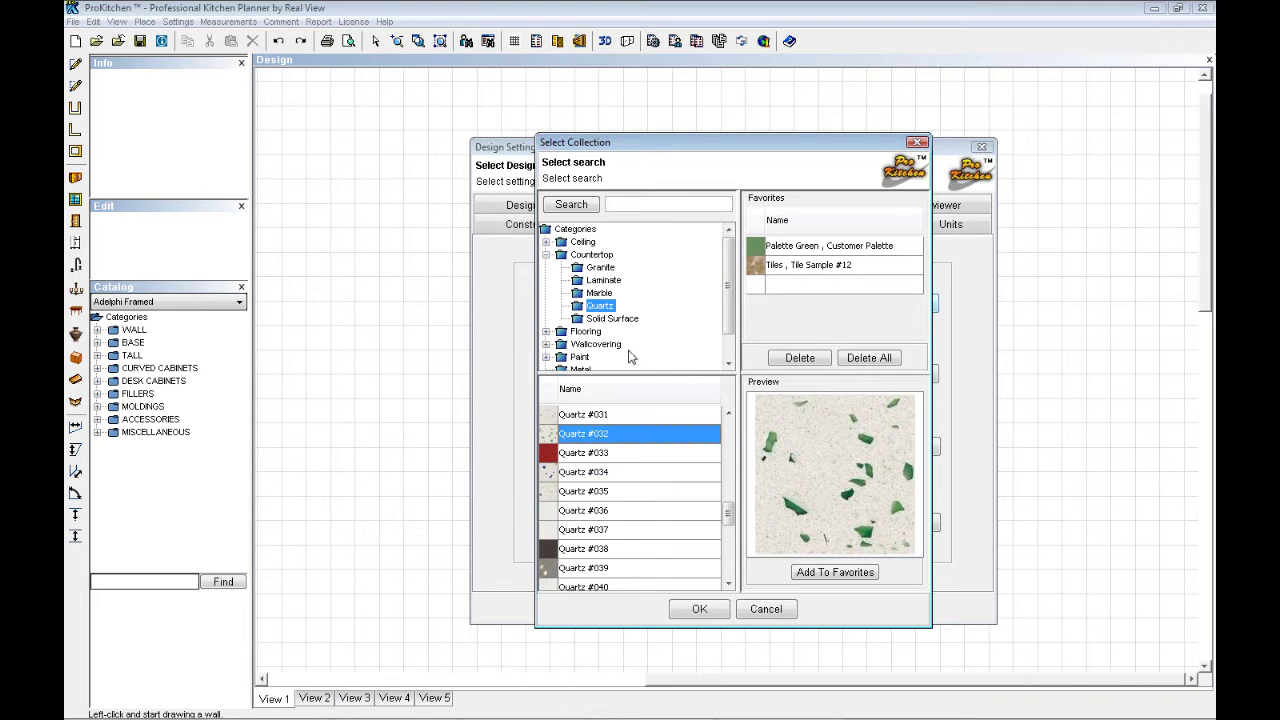
scroll(632, 355, down, 1)
click(582, 340)
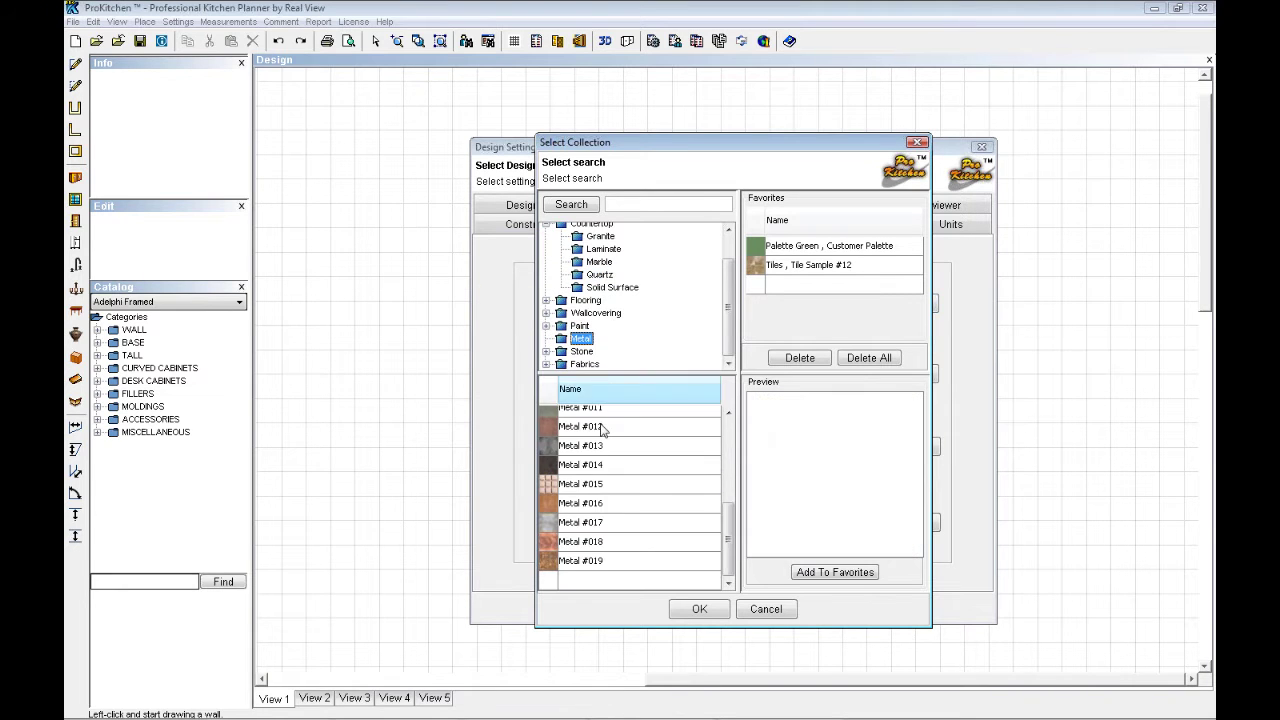
click(592, 542)
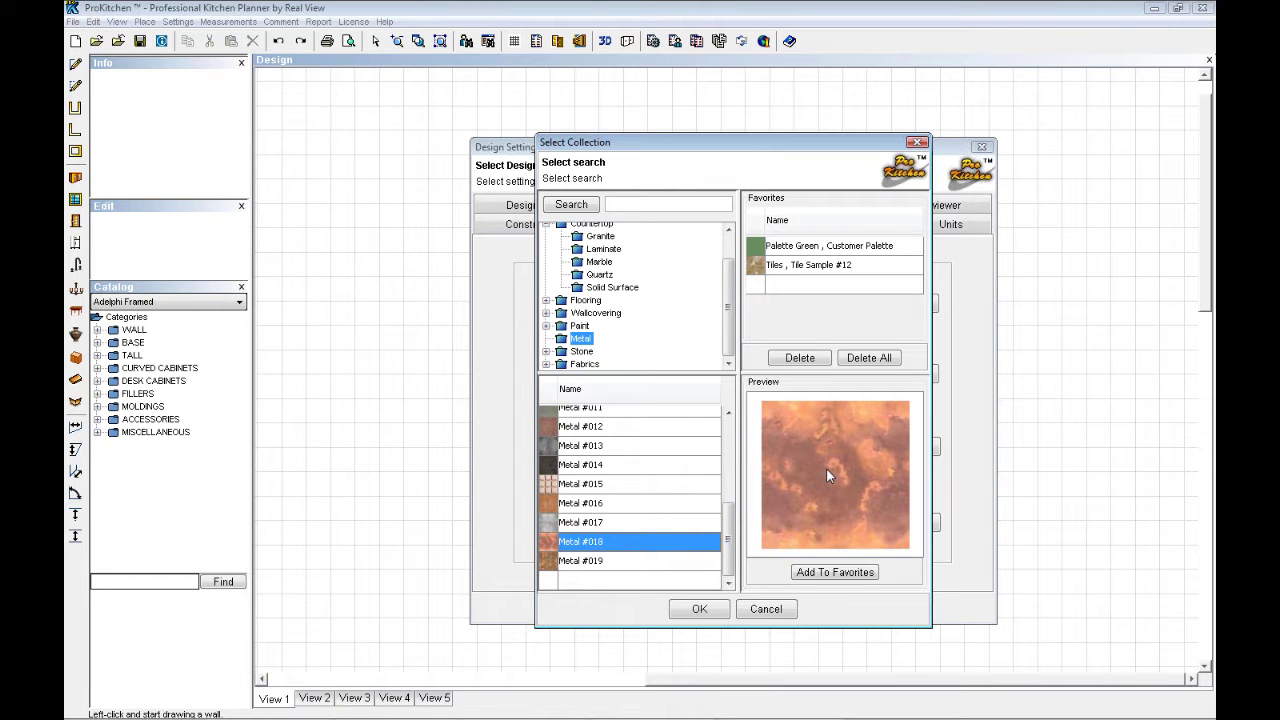
scroll(651, 349, up, 1)
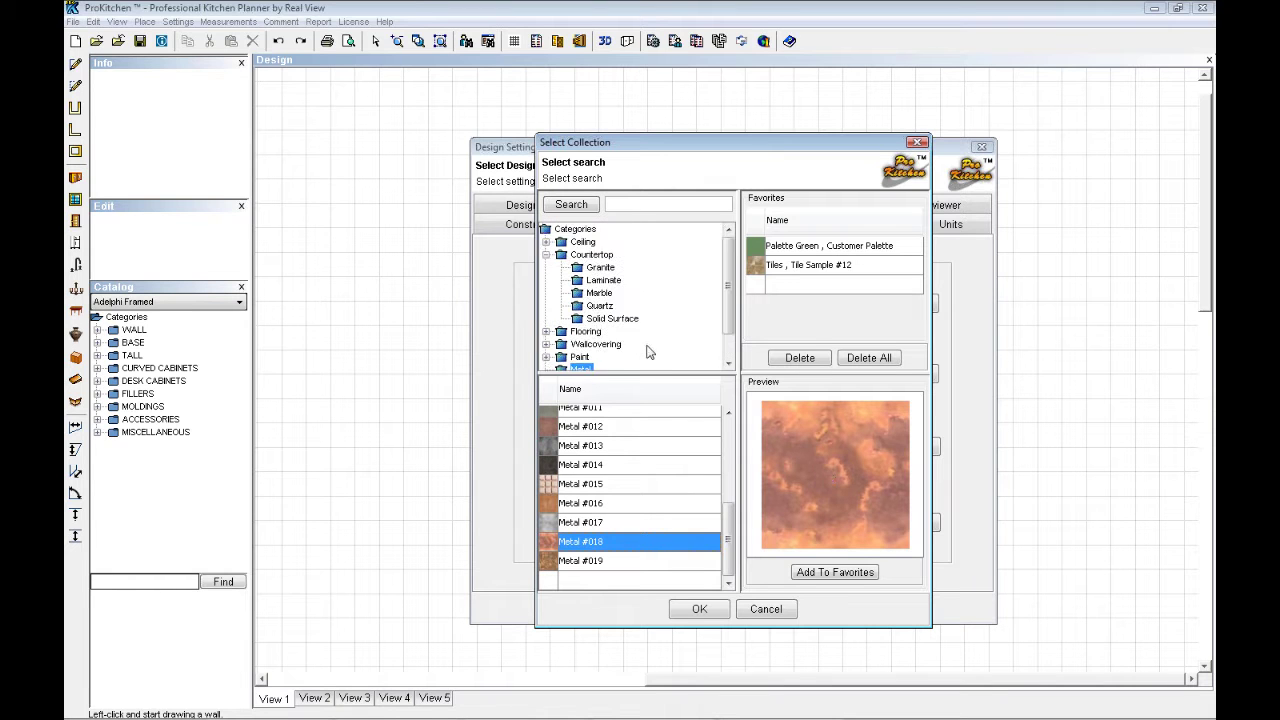
Add Quartz #014 to the favorites and apply it as the countertop material
click(600, 305)
click(592, 466)
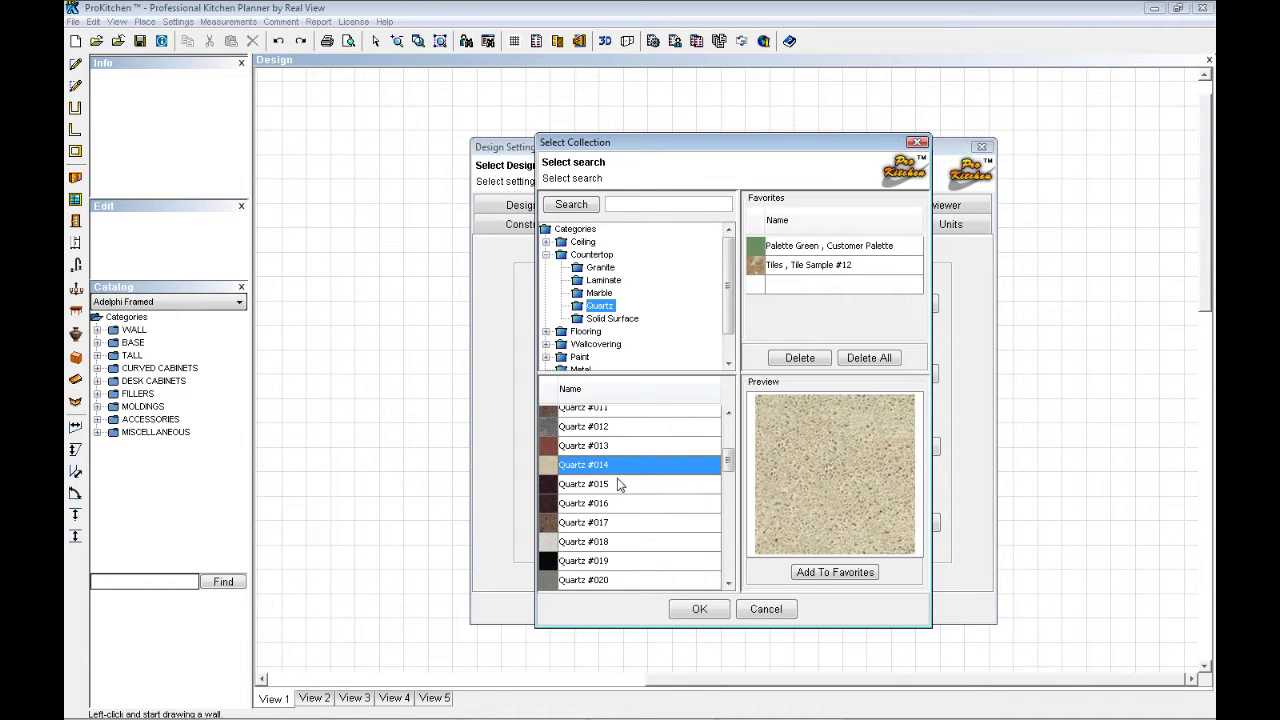
click(834, 573)
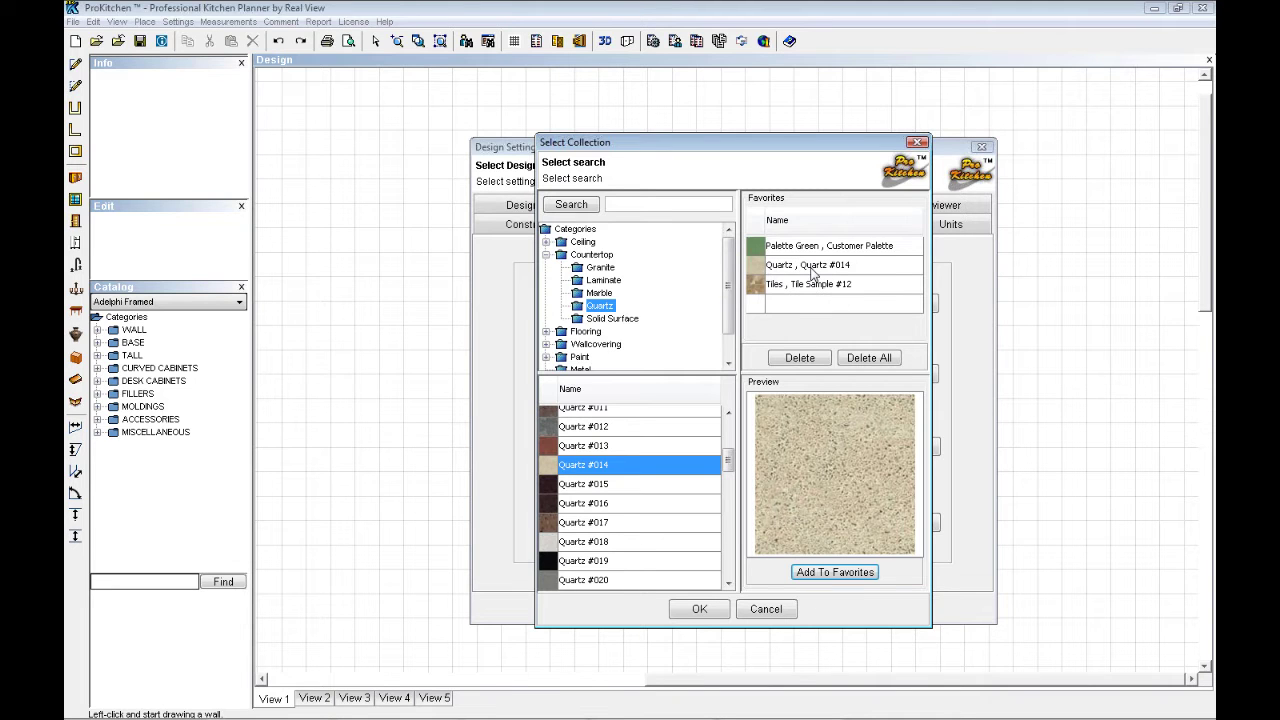
click(700, 609)
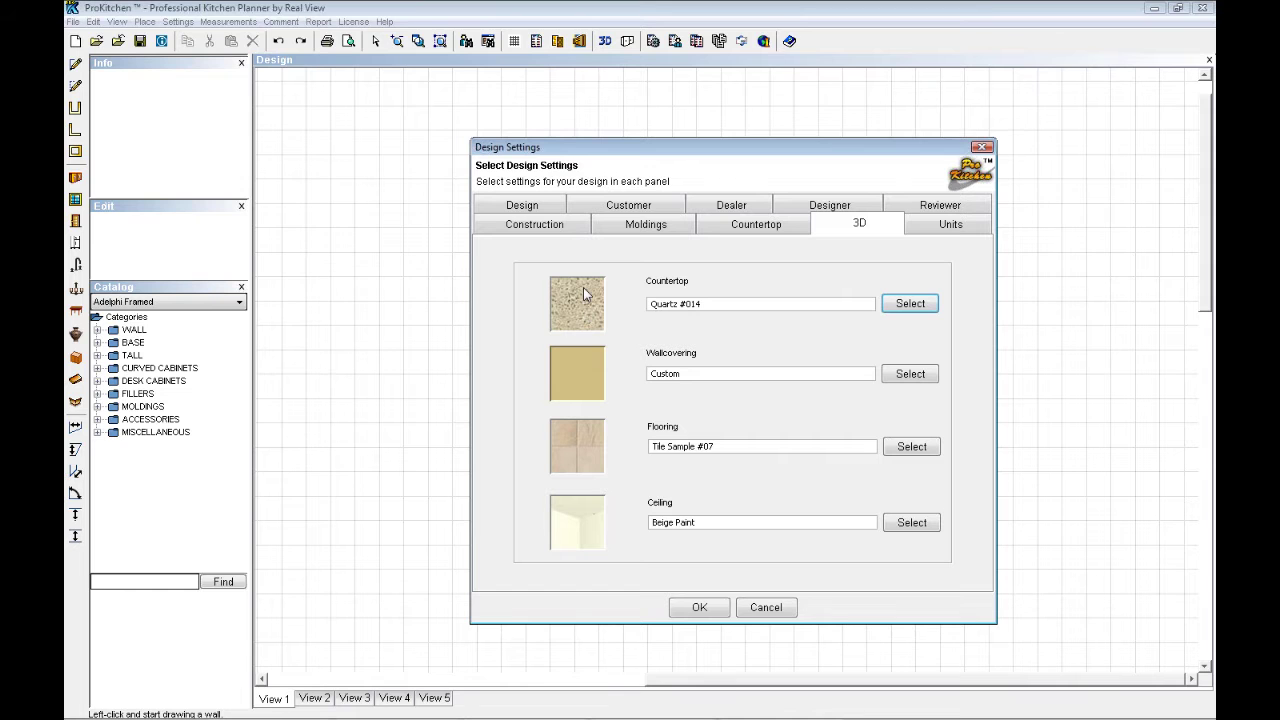
Try several Palette Red paint colors for the wallcovering, ending on an orange-brown shade
click(911, 375)
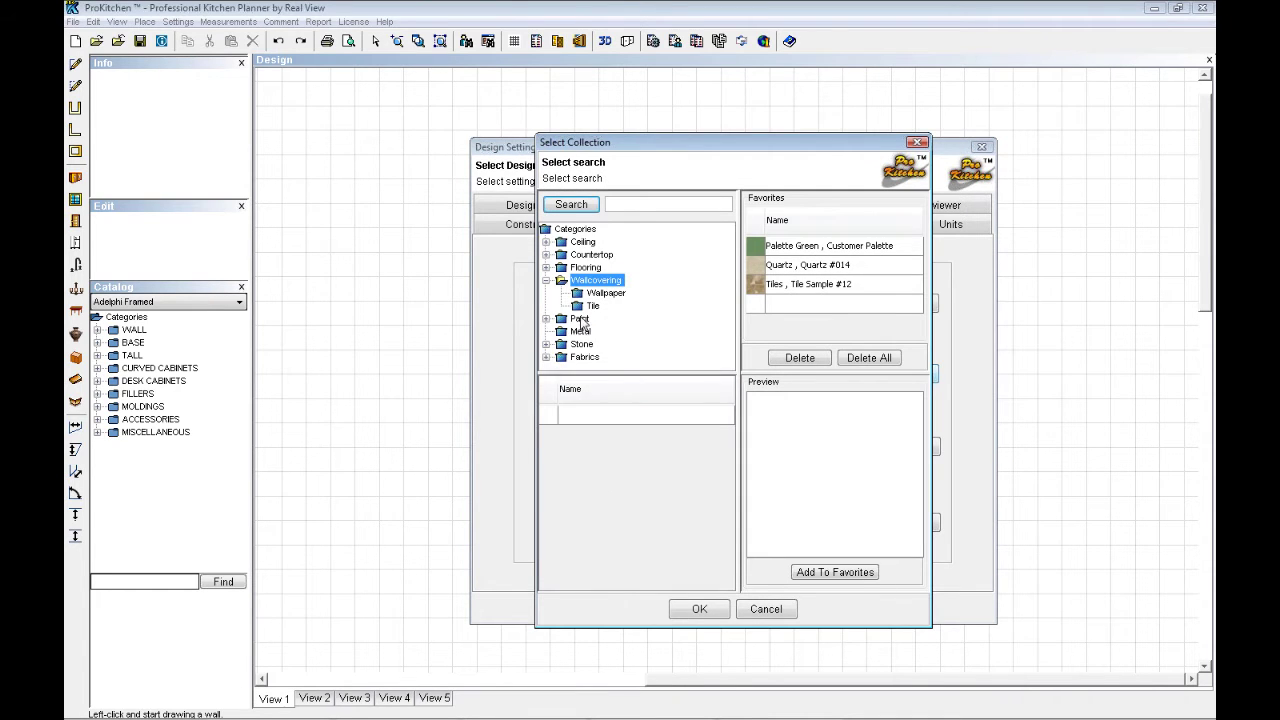
double_click(580, 319)
click(609, 332)
click(632, 468)
click(620, 424)
click(603, 421)
click(665, 560)
click(619, 581)
click(590, 537)
click(677, 512)
click(694, 460)
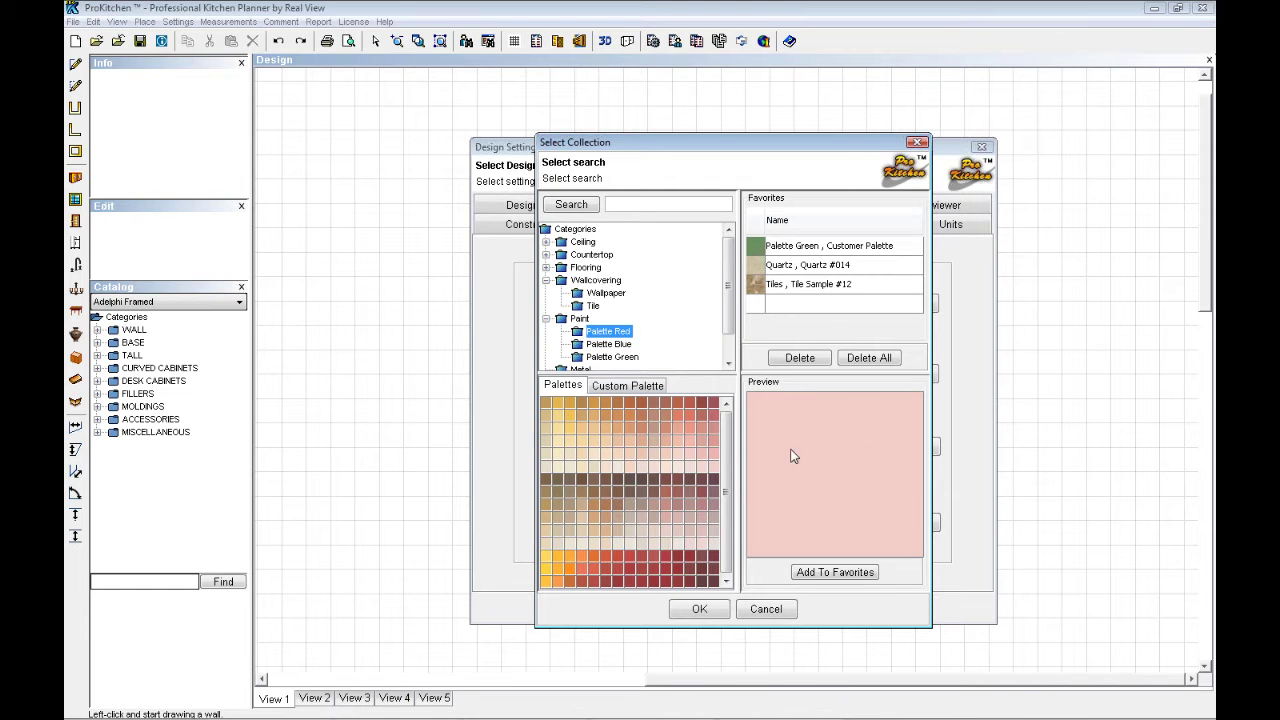
click(629, 400)
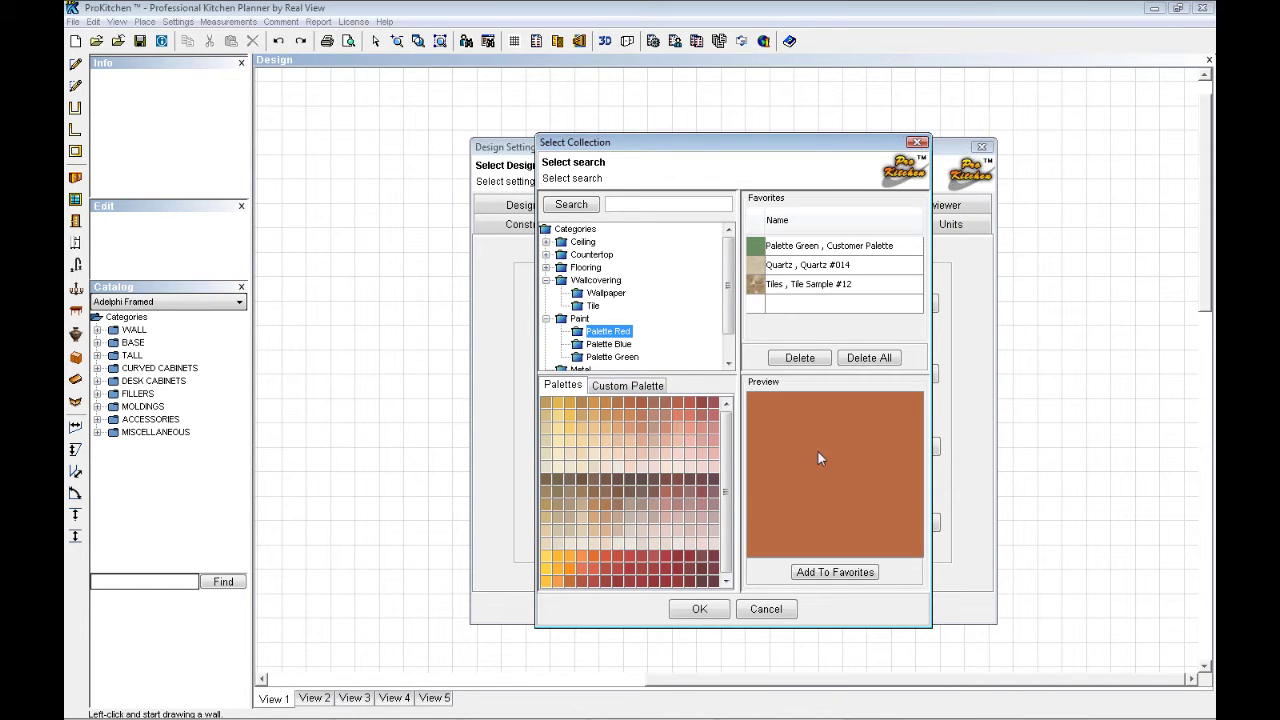
Mix a custom wallcovering color with Red 181, Green 200 and Blue 181, and apply it
click(630, 388)
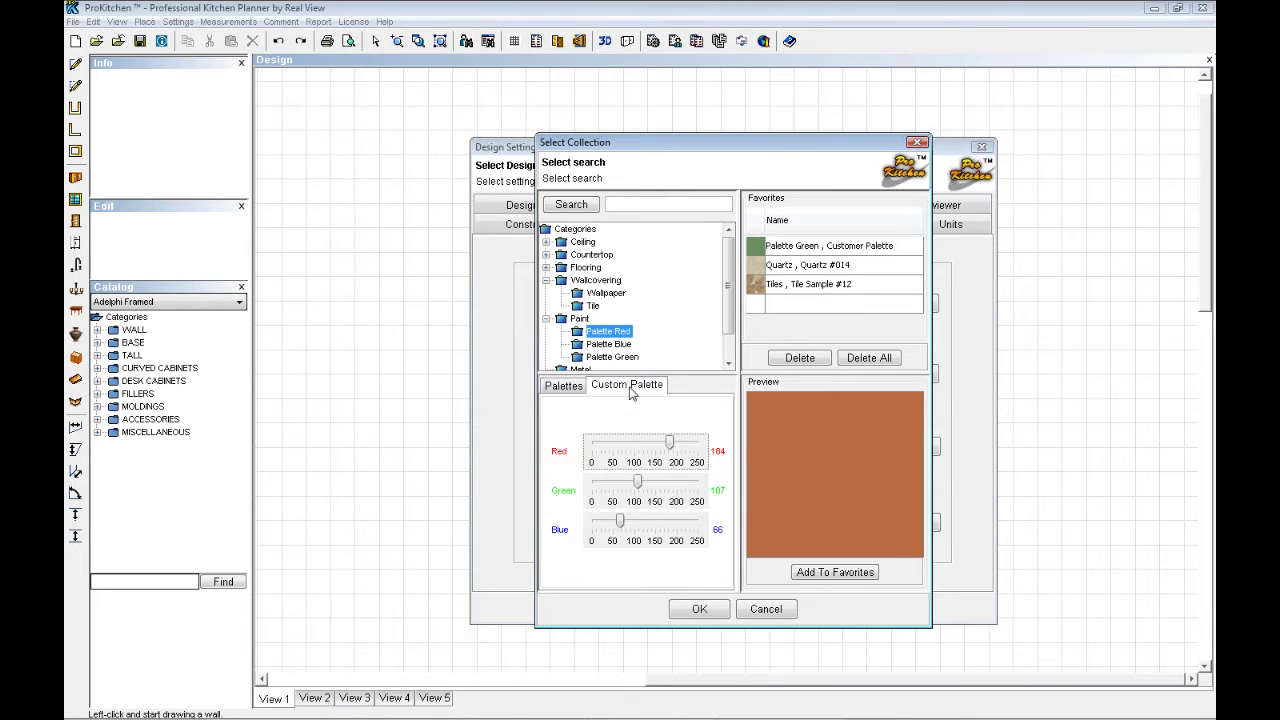
drag(672, 448, 648, 486)
drag(623, 528, 668, 528)
drag(648, 486, 677, 486)
mouse_move(674, 442)
mouse_down()
mouse_move(663, 443)
mouse_move(672, 450)
mouse_up()
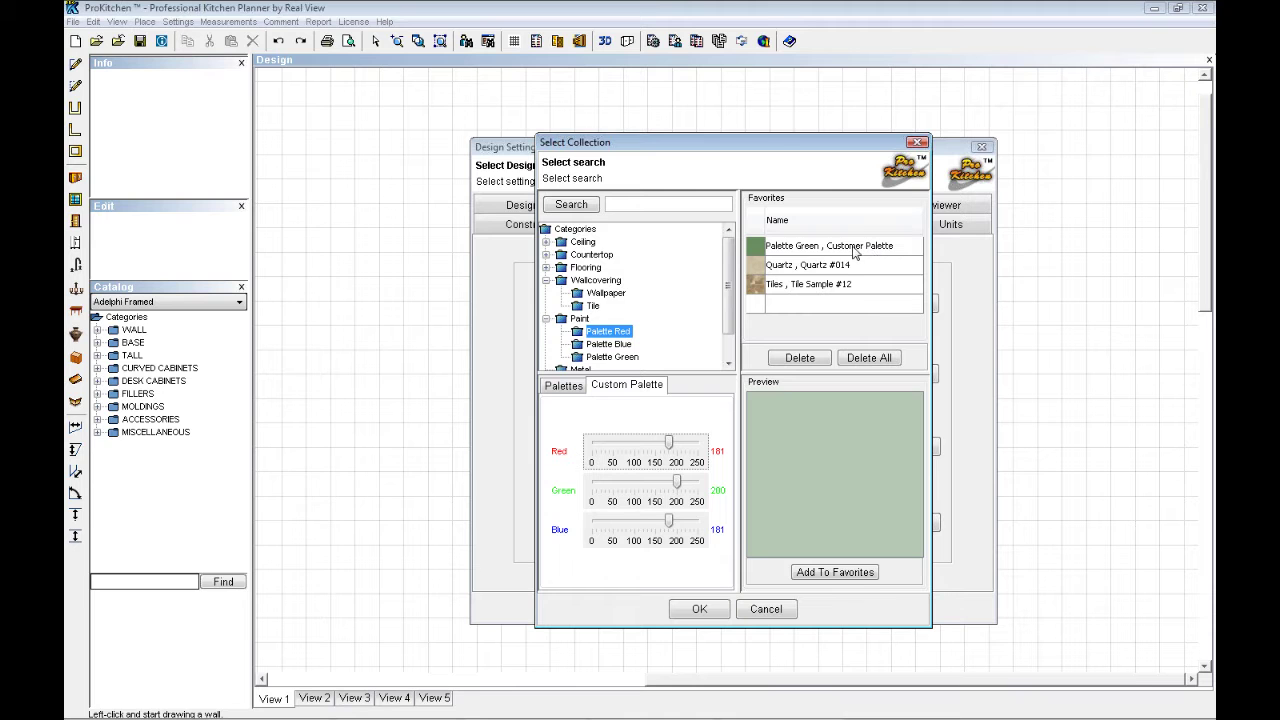
click(697, 609)
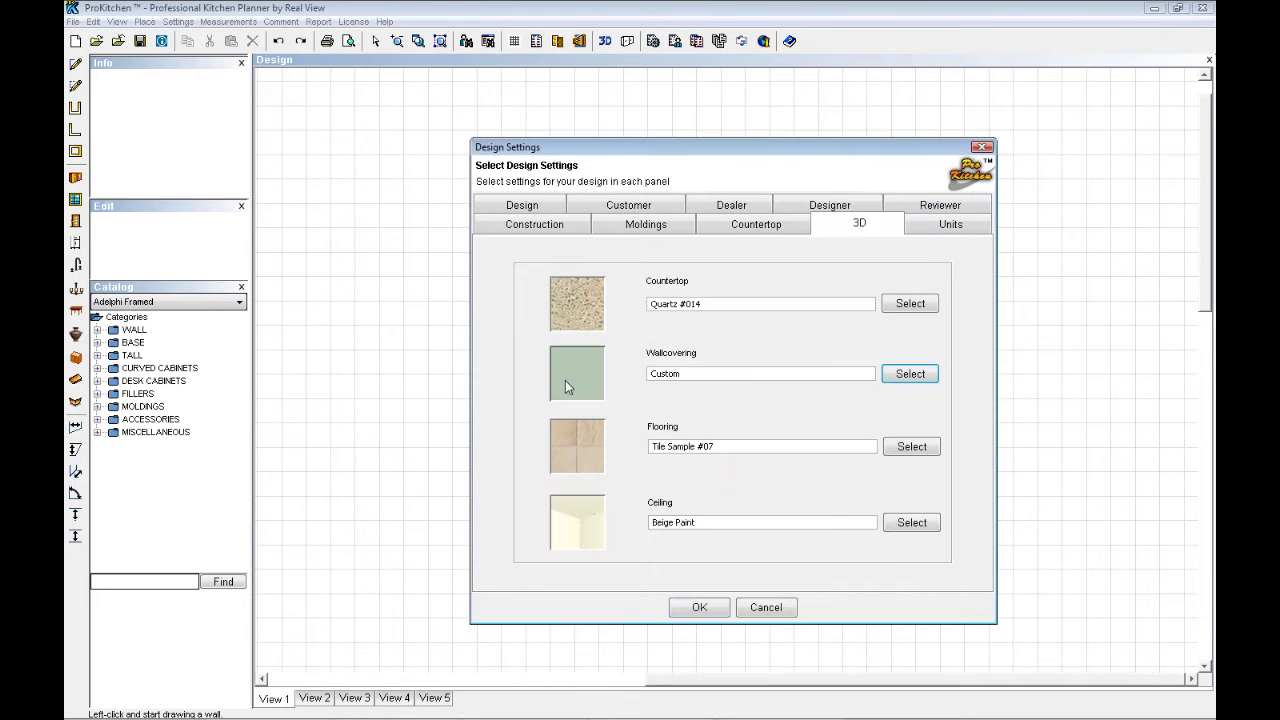
Set the flooring material to Hardwood Sample #01
click(910, 447)
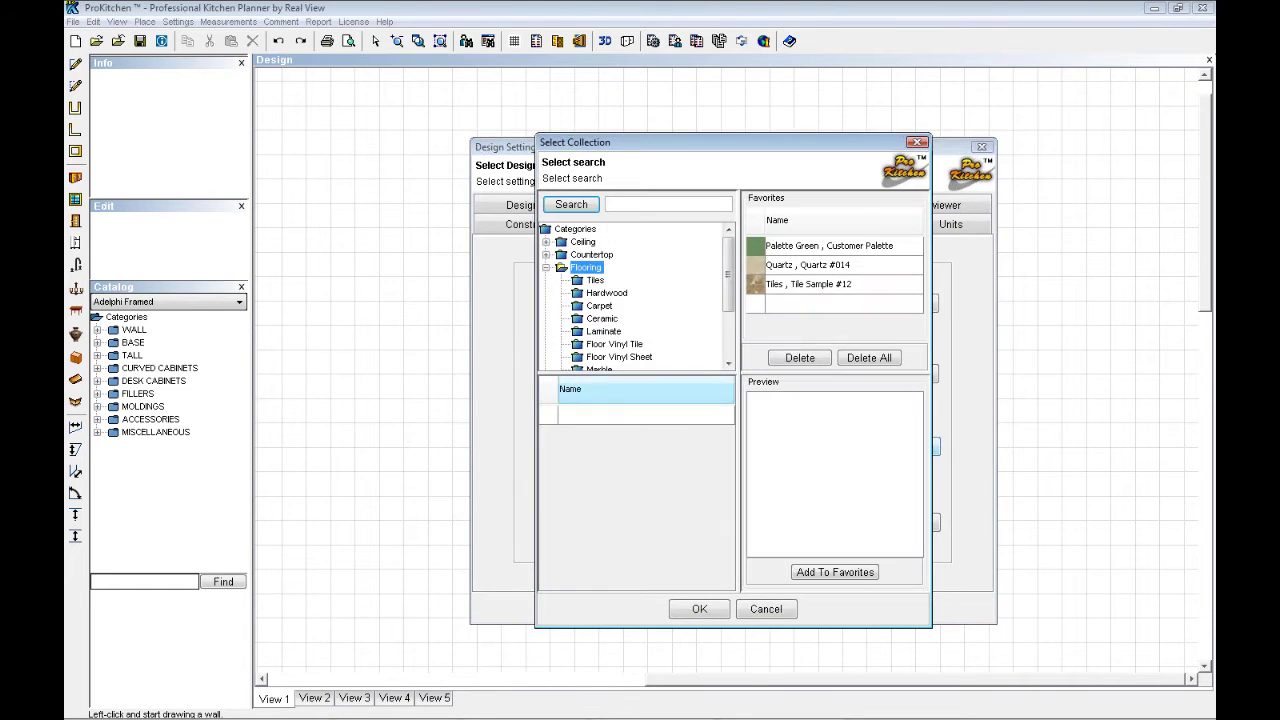
click(606, 293)
click(602, 418)
click(699, 609)
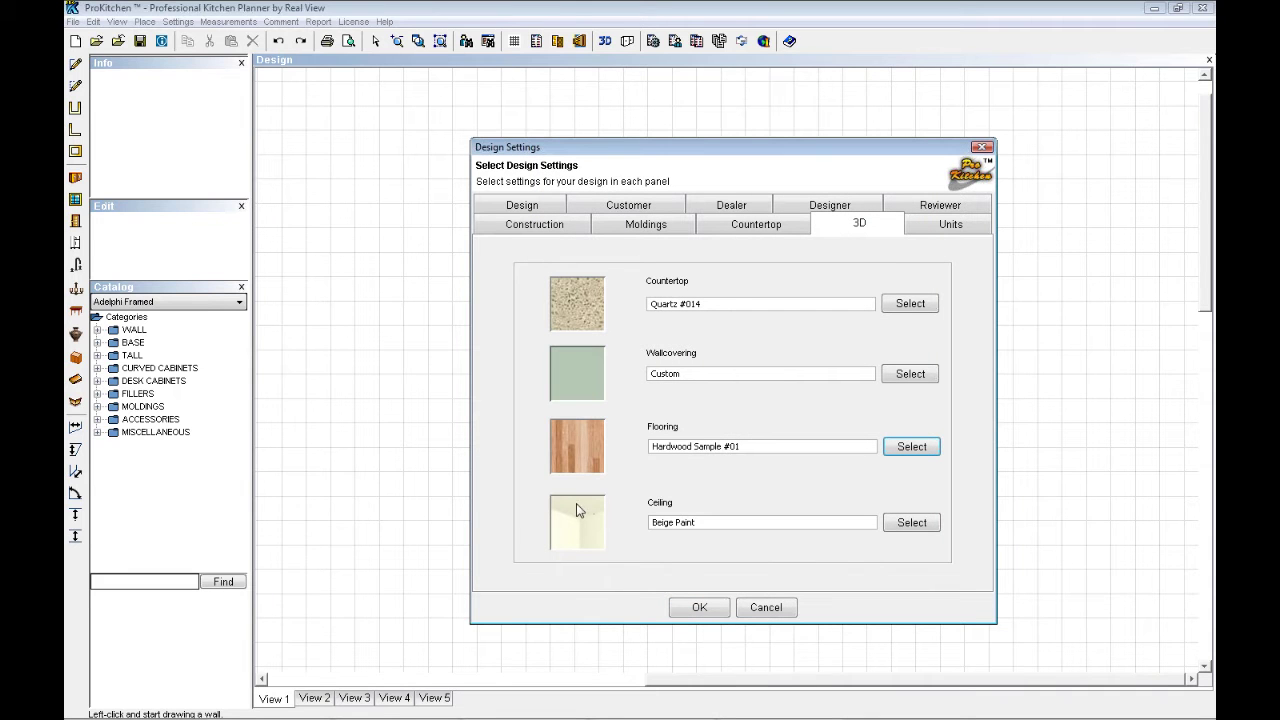
Preview the Bumpy Gray and Blue plaster finishes, and set the ceiling to Gray Paint
click(911, 522)
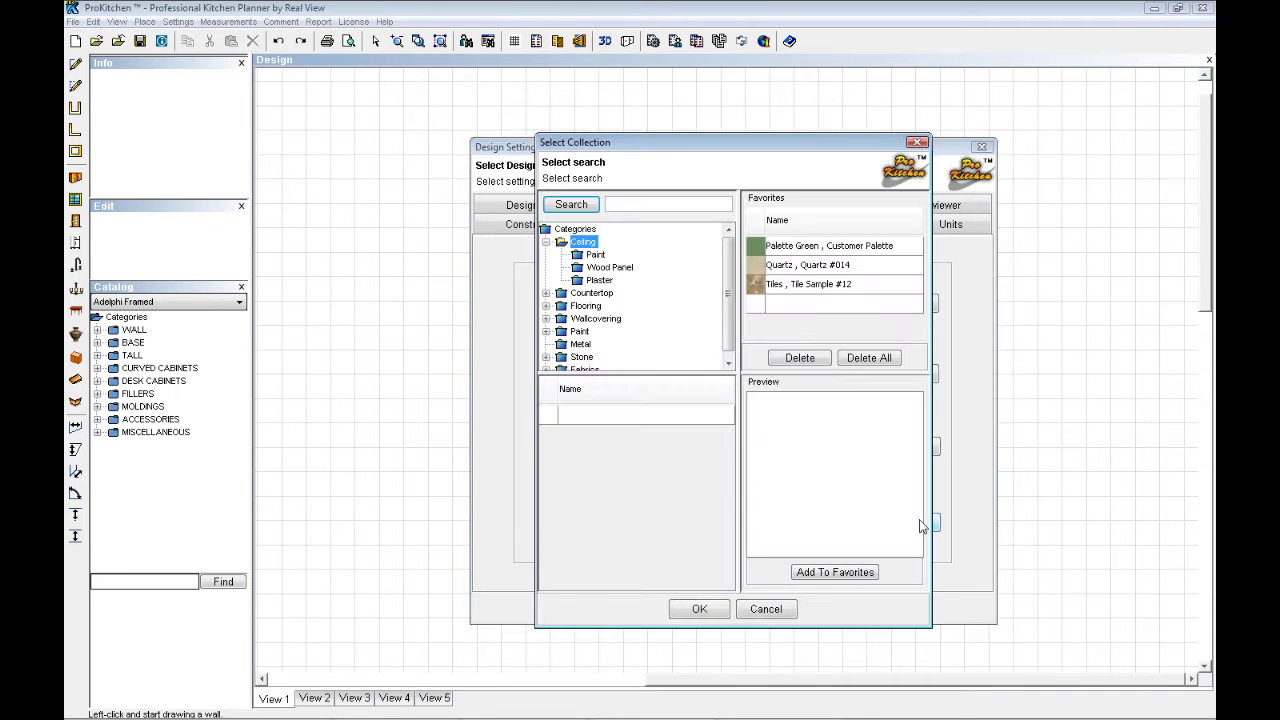
click(599, 280)
click(588, 434)
click(588, 415)
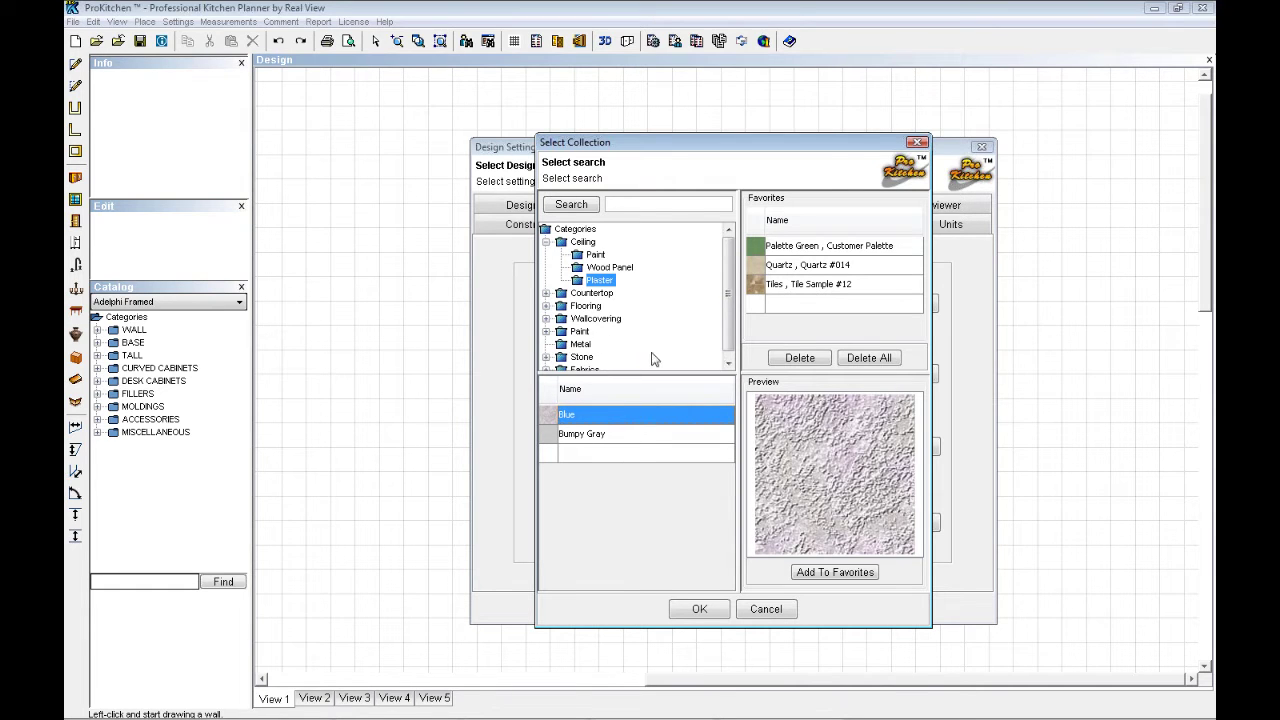
click(598, 257)
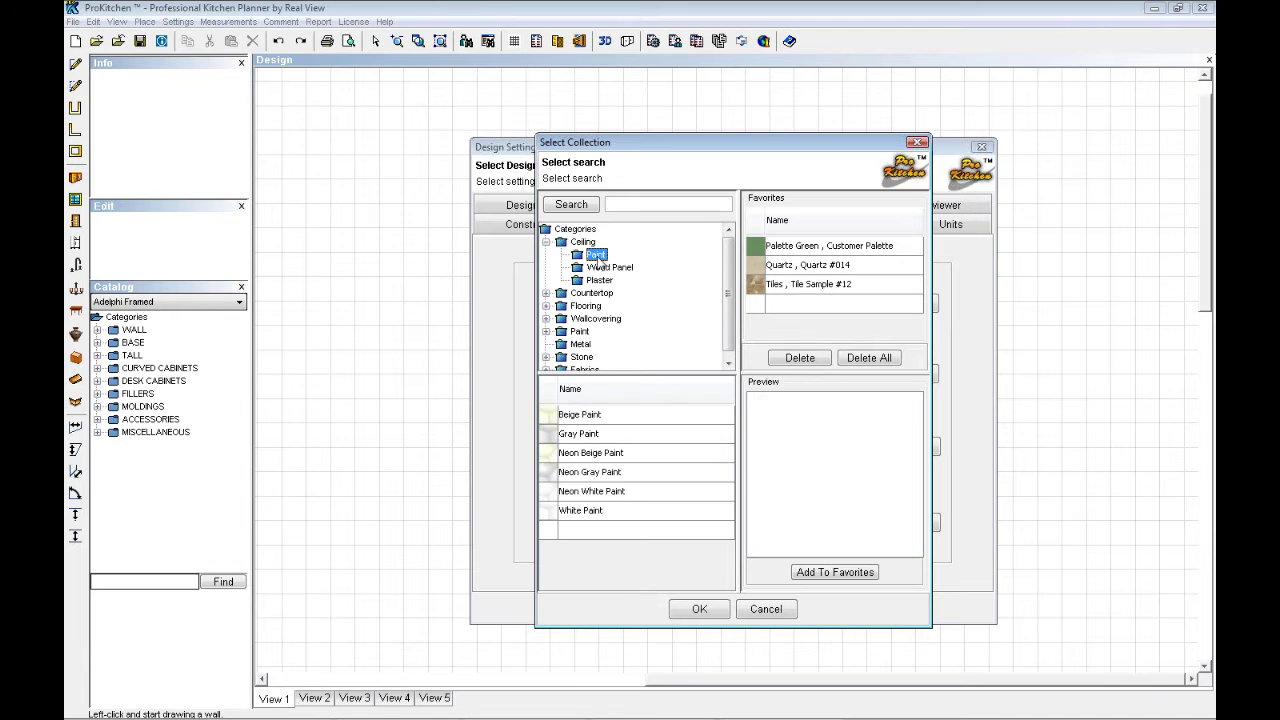
click(597, 433)
click(696, 609)
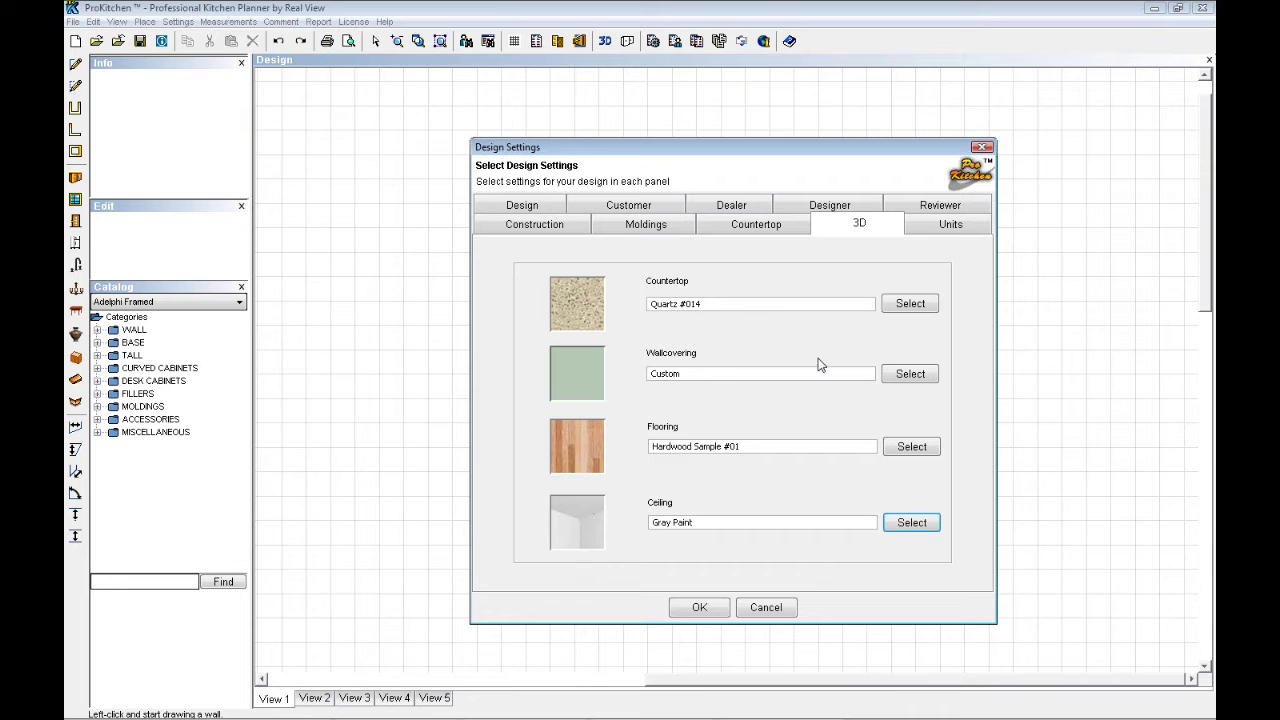
Check that the units are Imperial Inches and accept the design settings
click(944, 228)
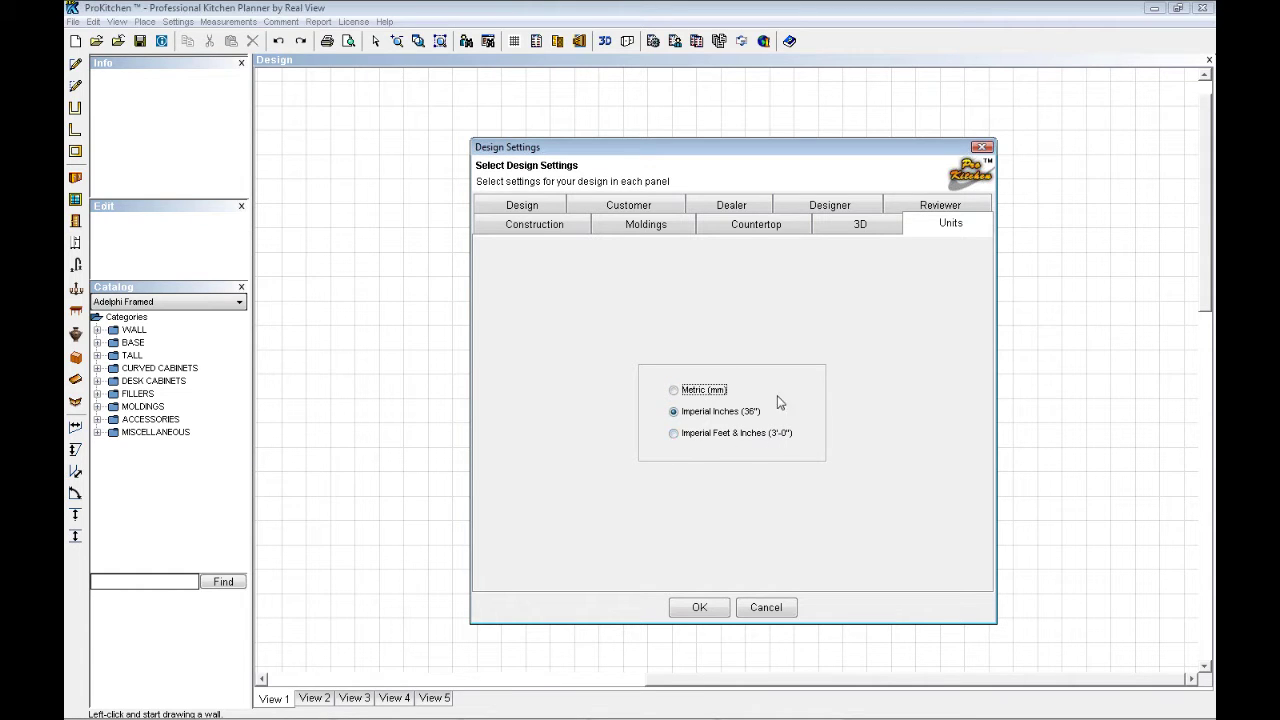
click(695, 609)
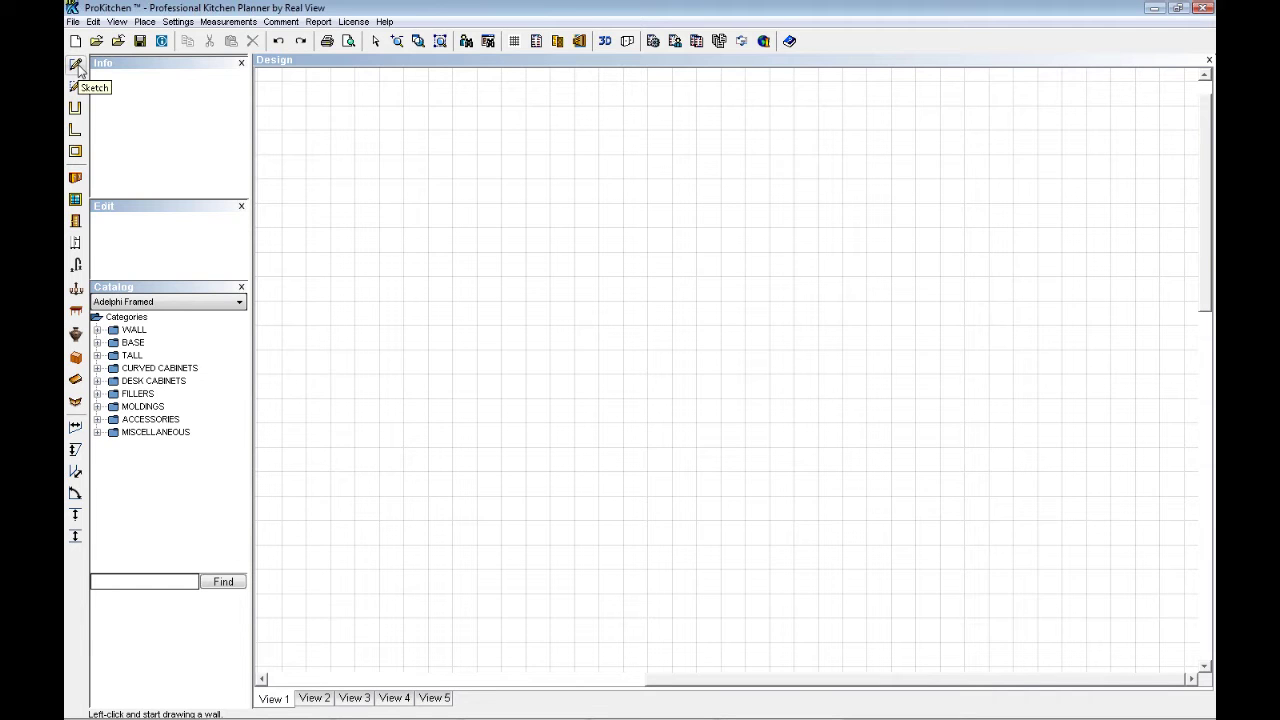
click(75, 130)
click(800, 455)
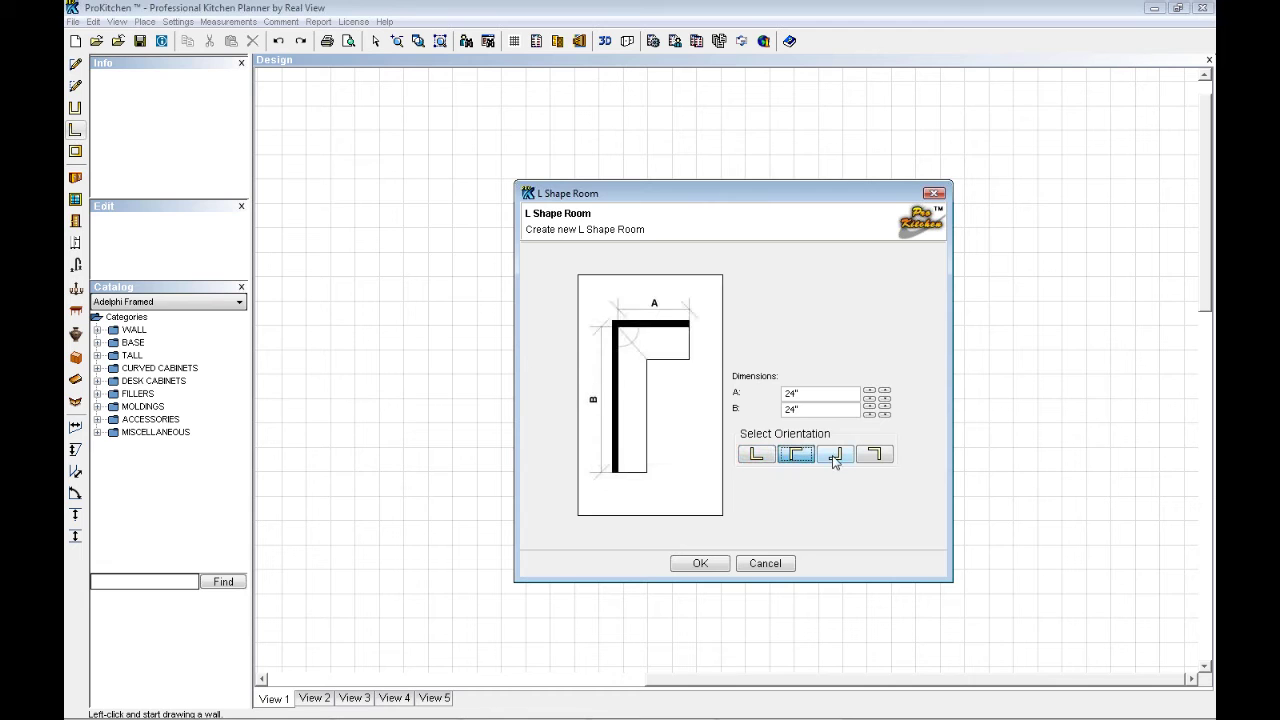
click(837, 455)
click(874, 456)
click(800, 455)
click(757, 455)
double_click(829, 395)
double_click(824, 410)
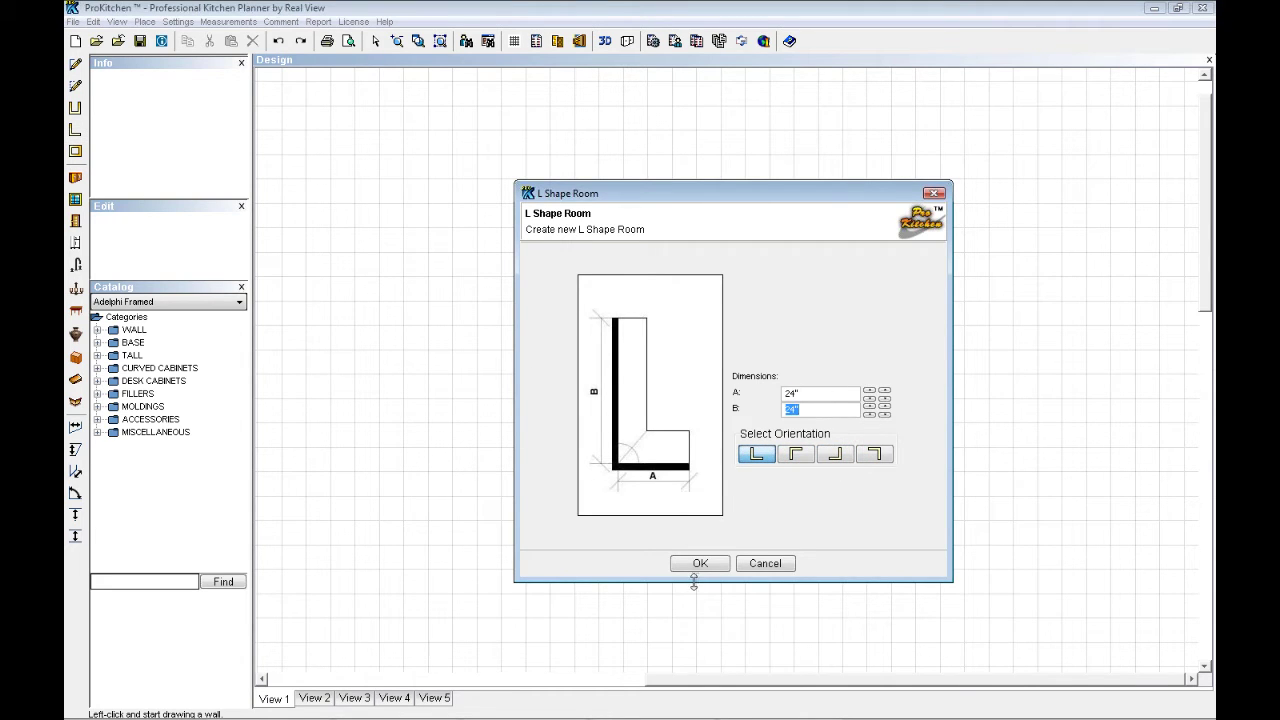
click(766, 563)
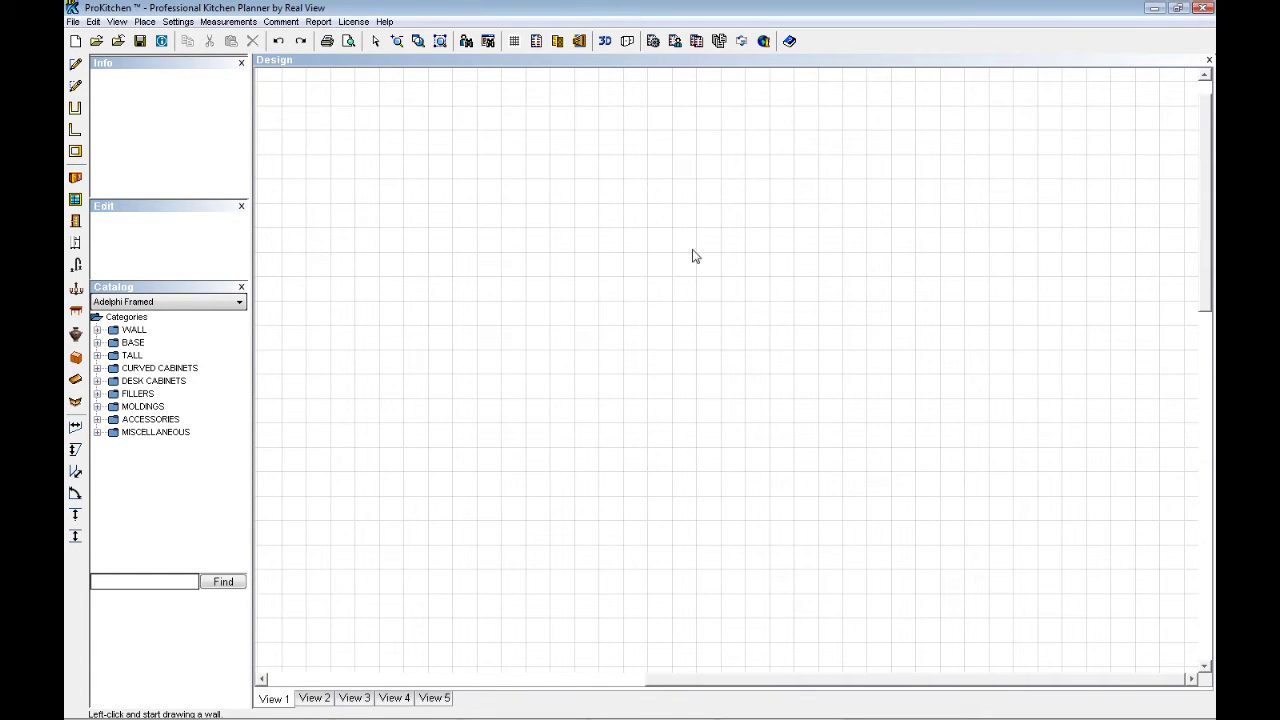
Draw a 60" vertical wall and continue from its upper end with a 123" wall at a 90-degree angle
click(698, 351)
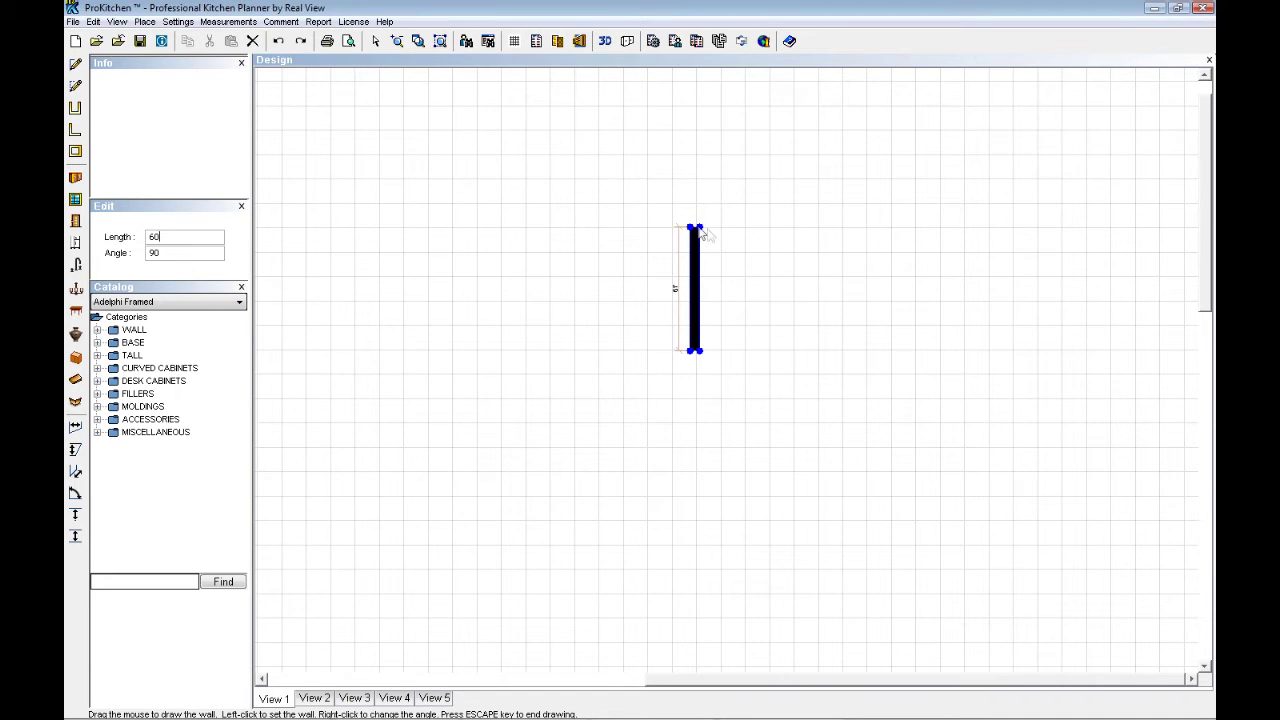
click(703, 229)
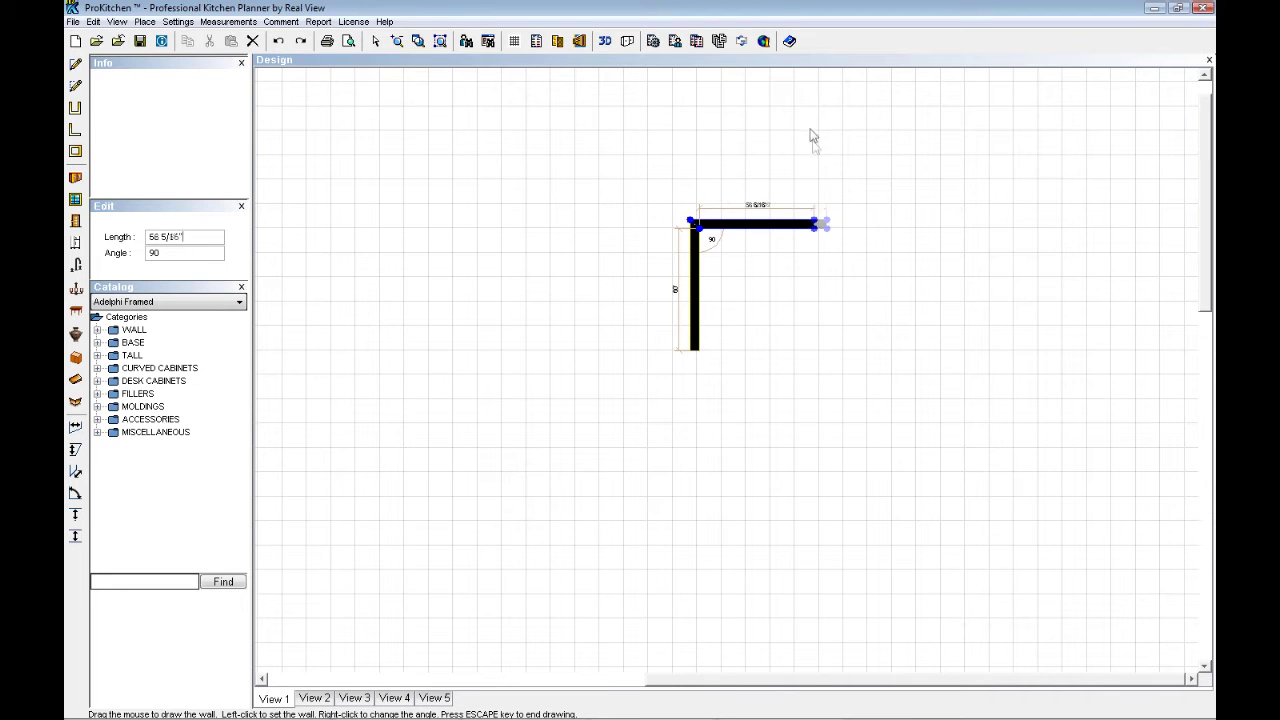
right_click(836, 192)
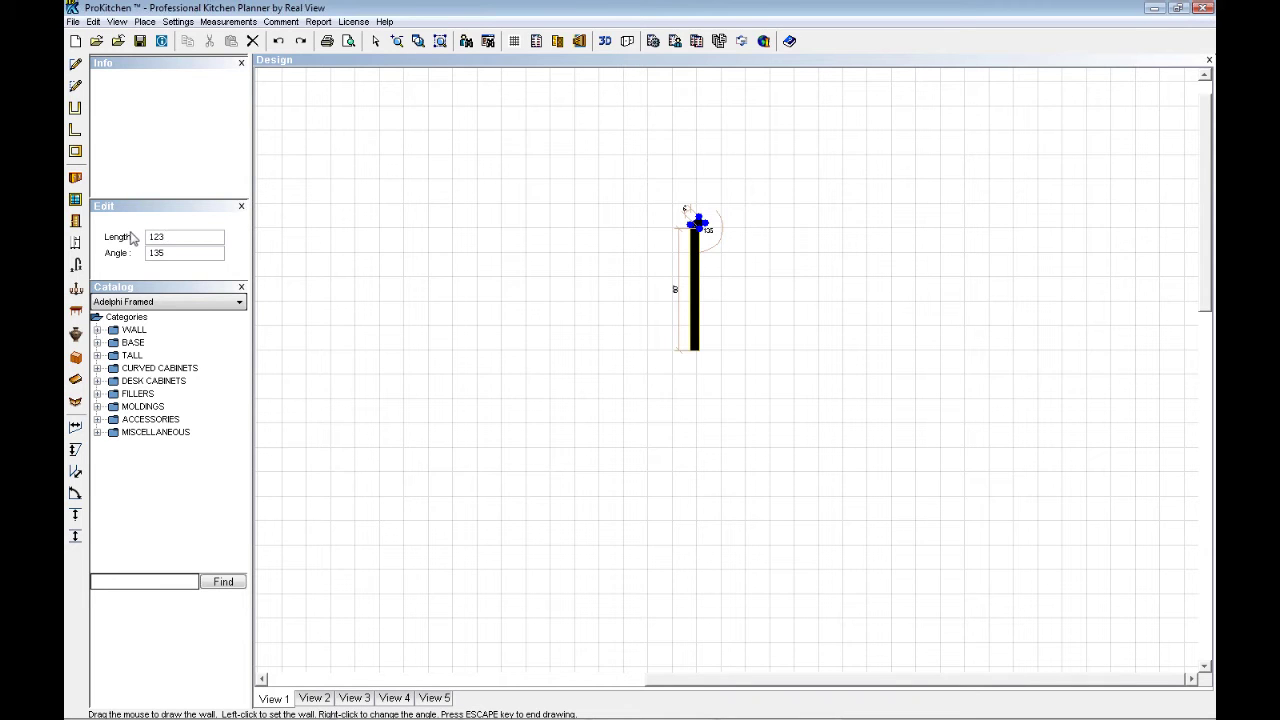
drag(189, 253, 124, 256)
text(90)
key(Return)
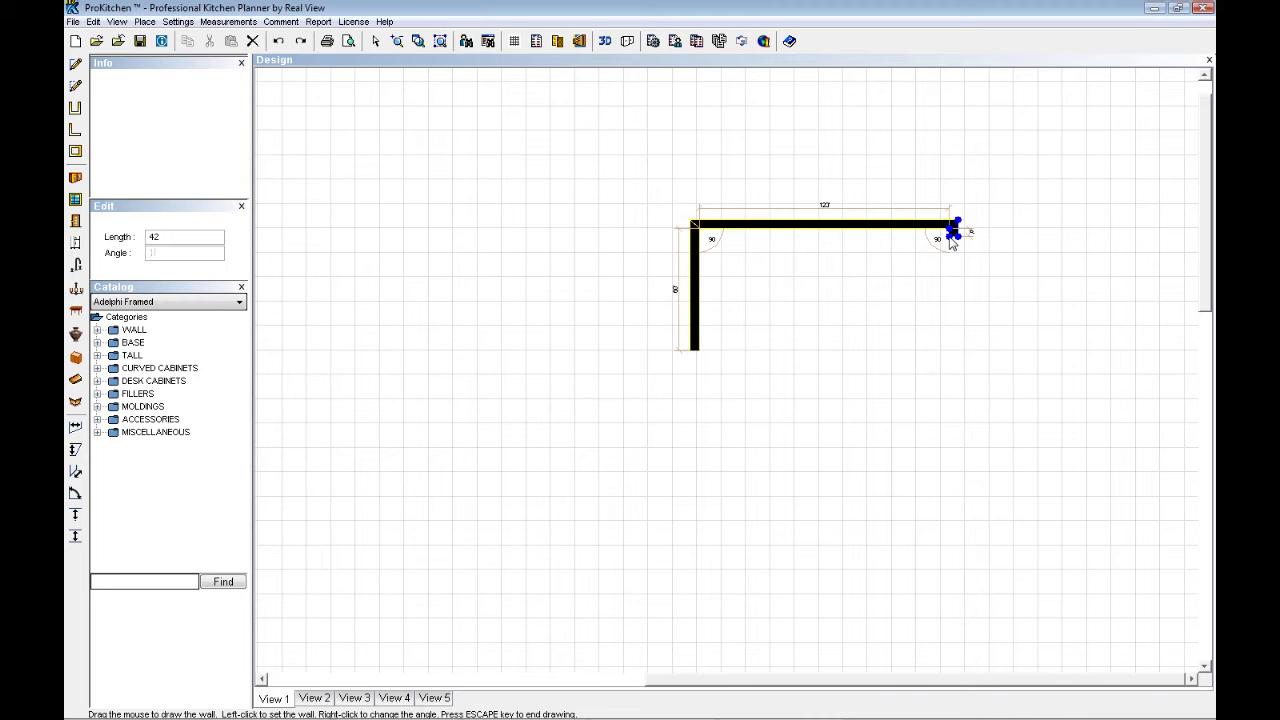
Extend the 123" wall in a straight line with a separate 42" wall segment and finish drawing
click(950, 243)
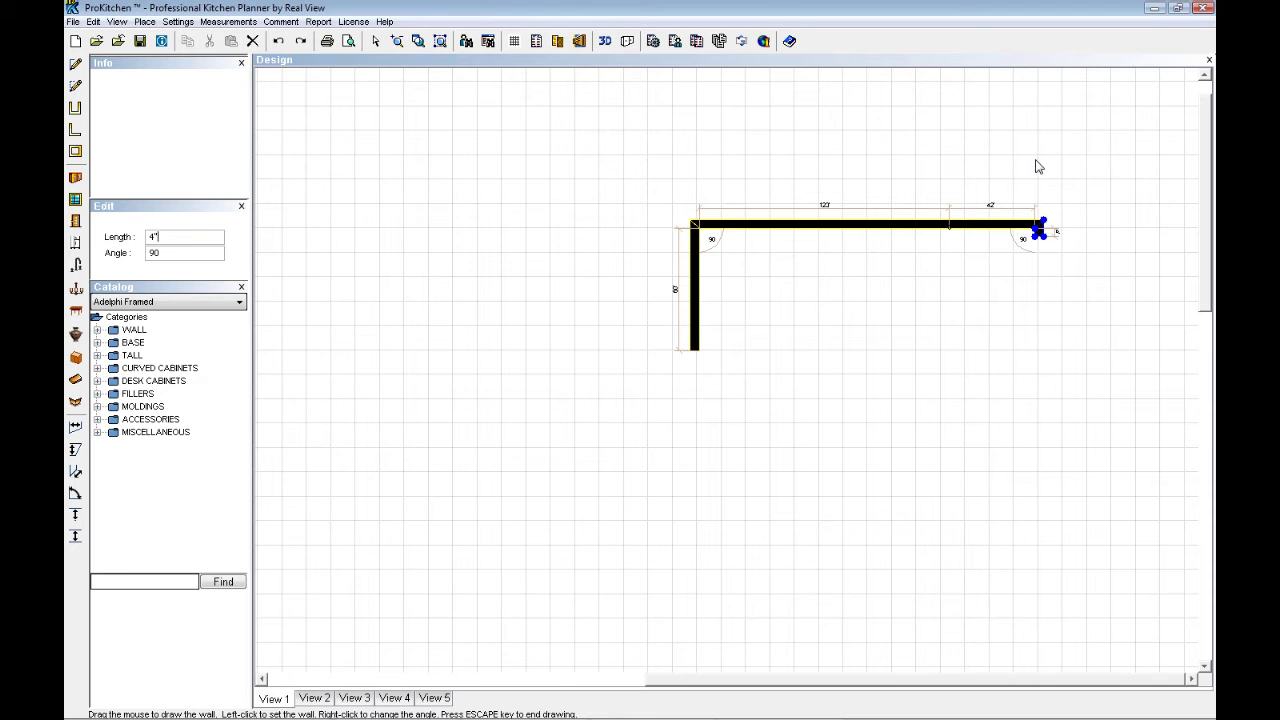
key(Escape)
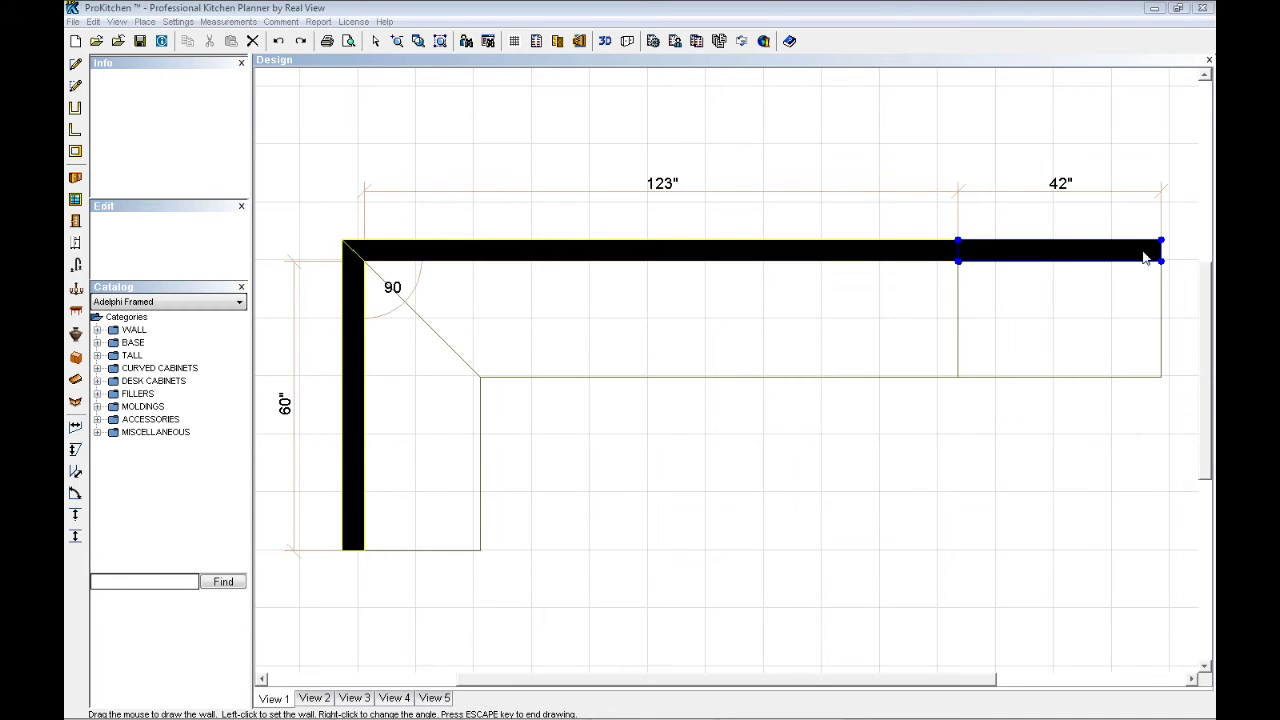
Make the 42" wall a half wall with an additional outside zone, a thickness of 12 and a height of 40.5
right_click(1043, 258)
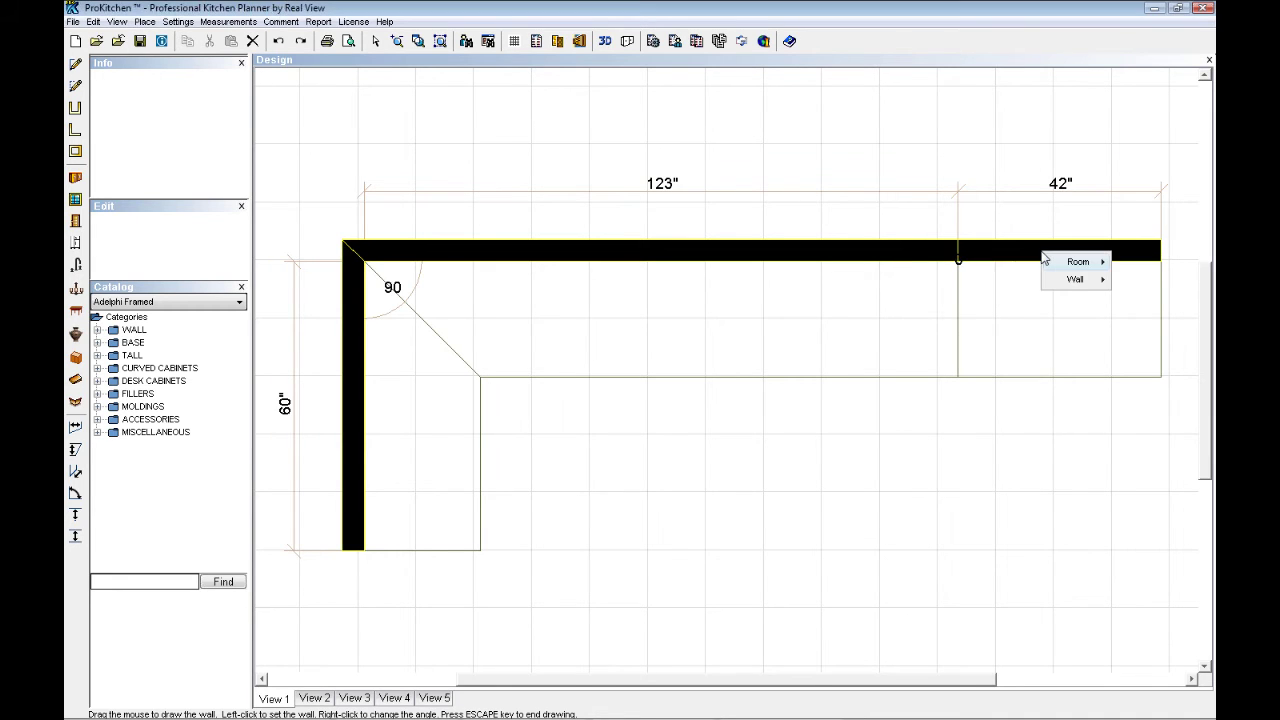
mouse_move(1071, 285)
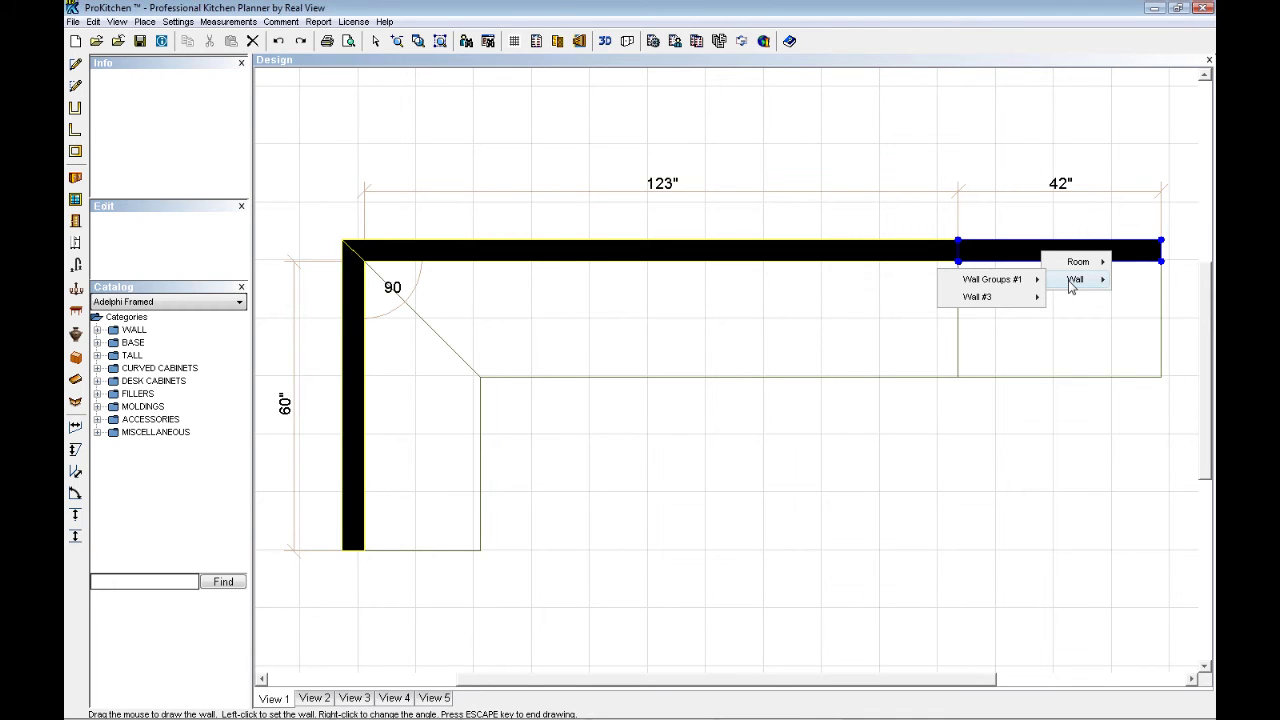
mouse_move(1002, 303)
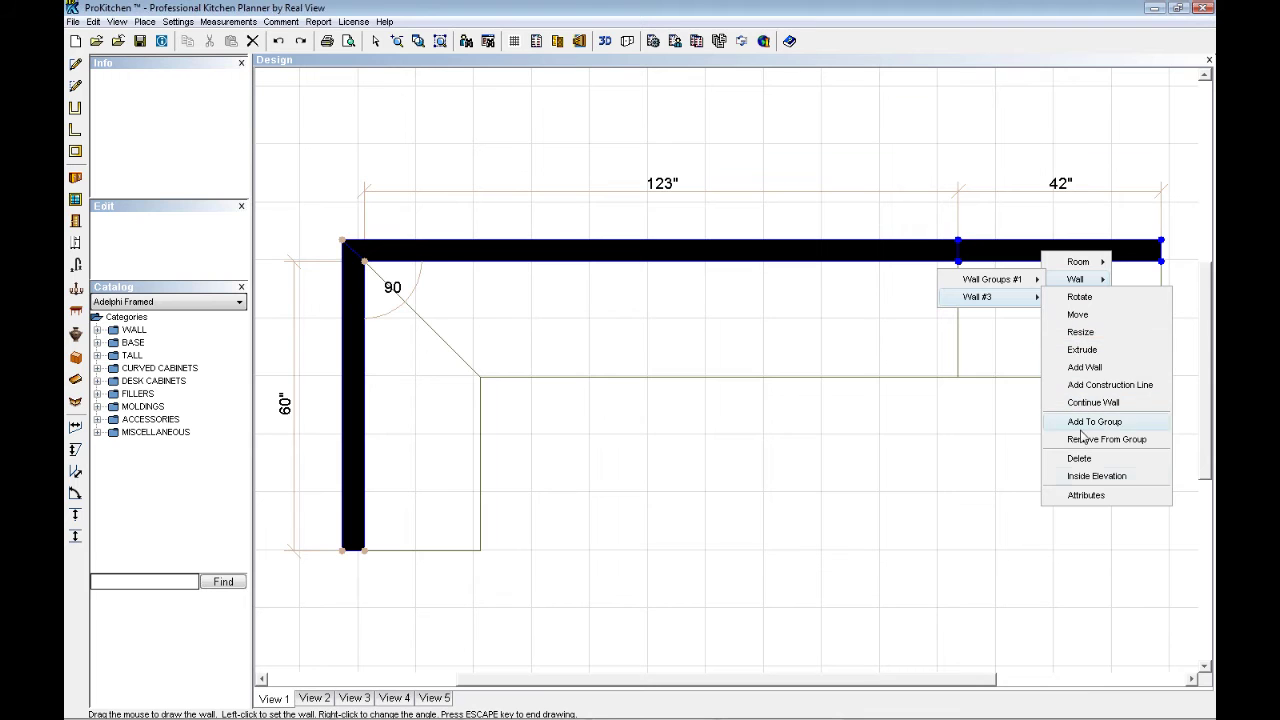
click(1086, 496)
click(717, 319)
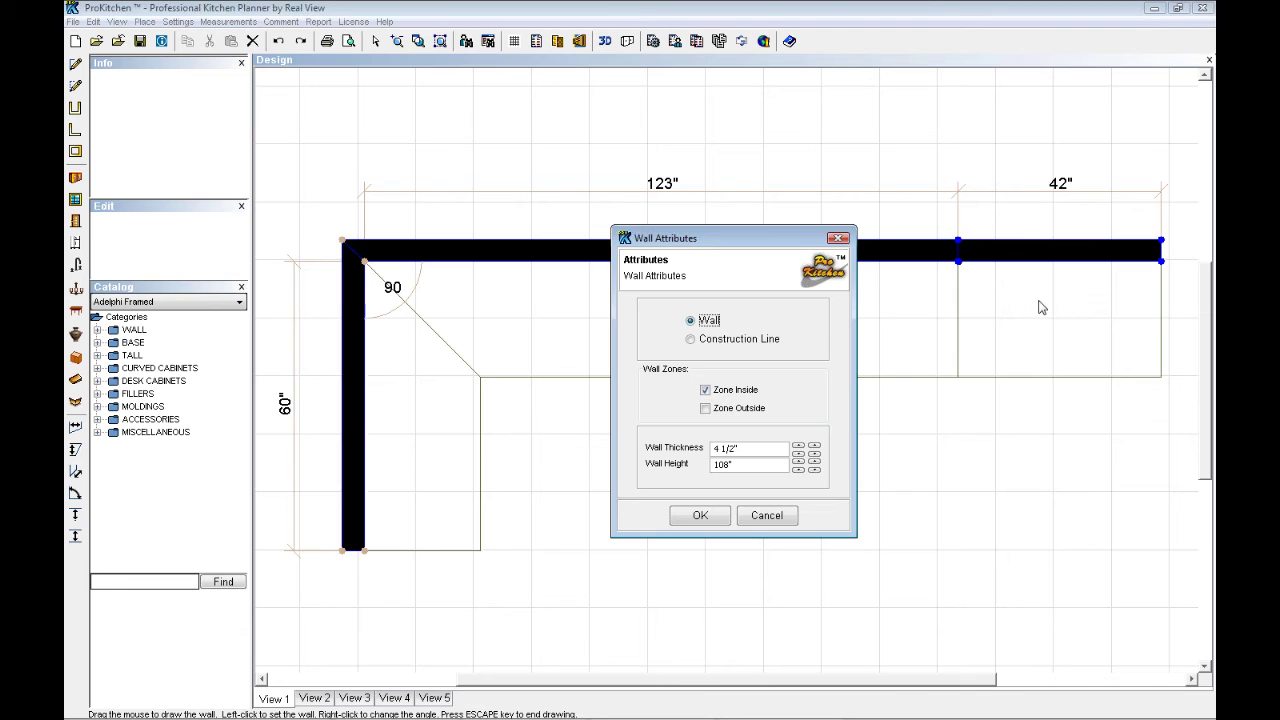
click(733, 412)
click(752, 449)
text(12)
click(746, 464)
text(40.5)
click(700, 515)
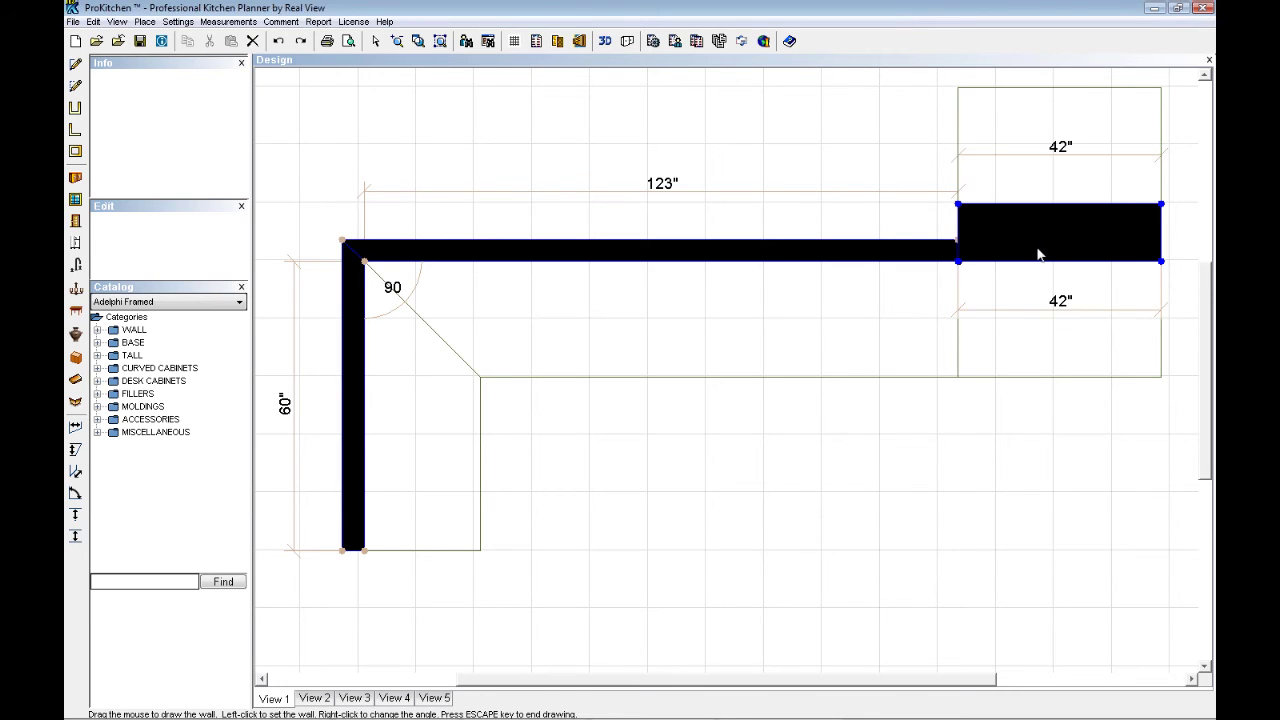
Inspect the walls and the half wall in the 3D view from several angles, then return to the floor plan
click(606, 44)
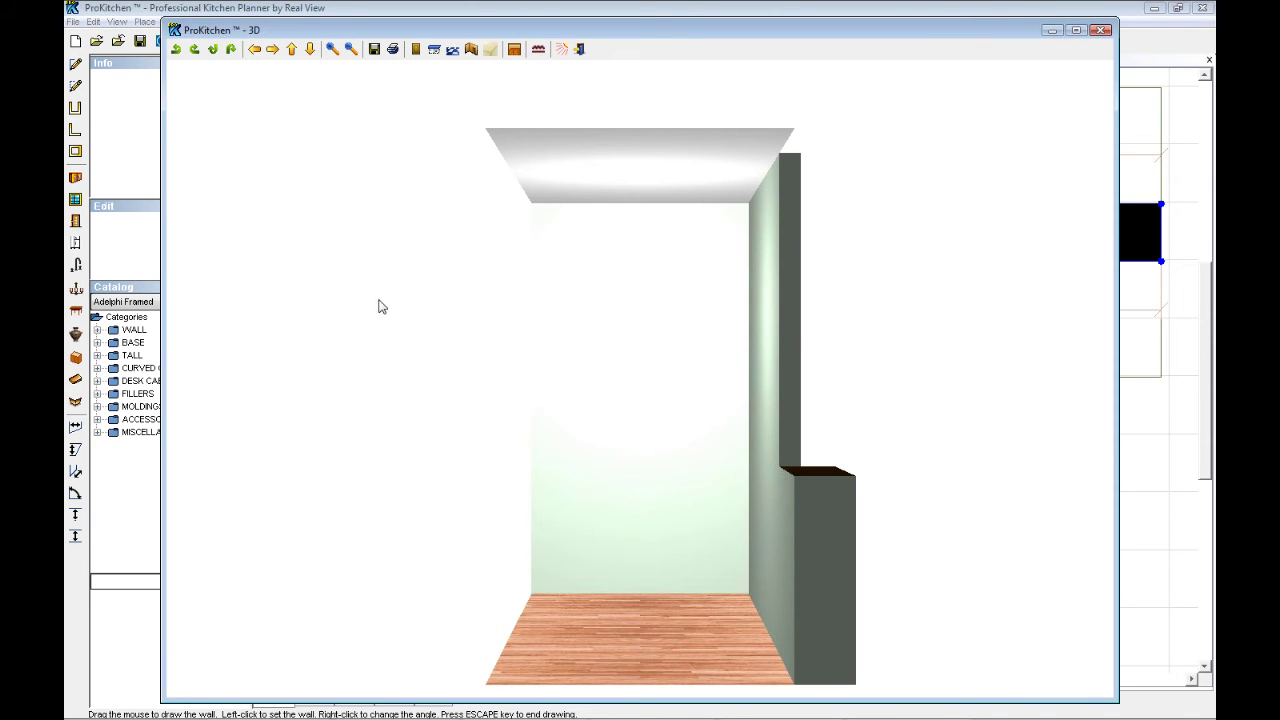
drag(337, 294, 531, 332)
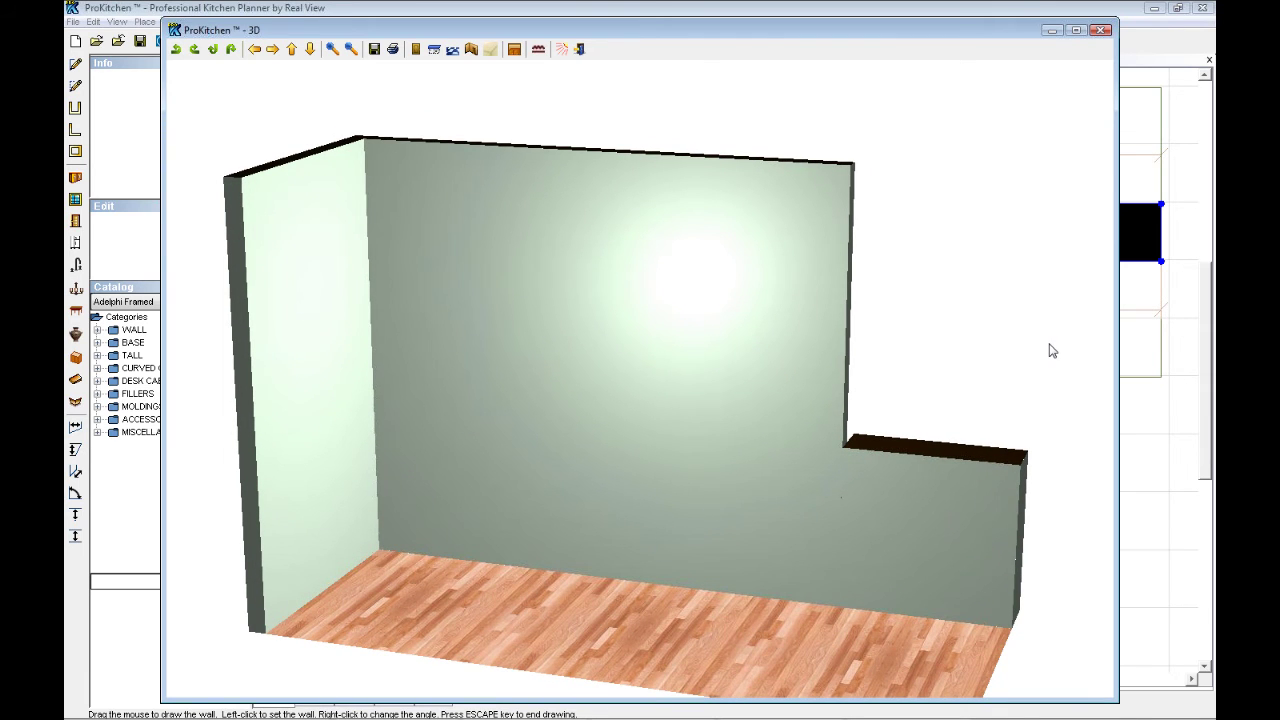
drag(1051, 350, 491, 334)
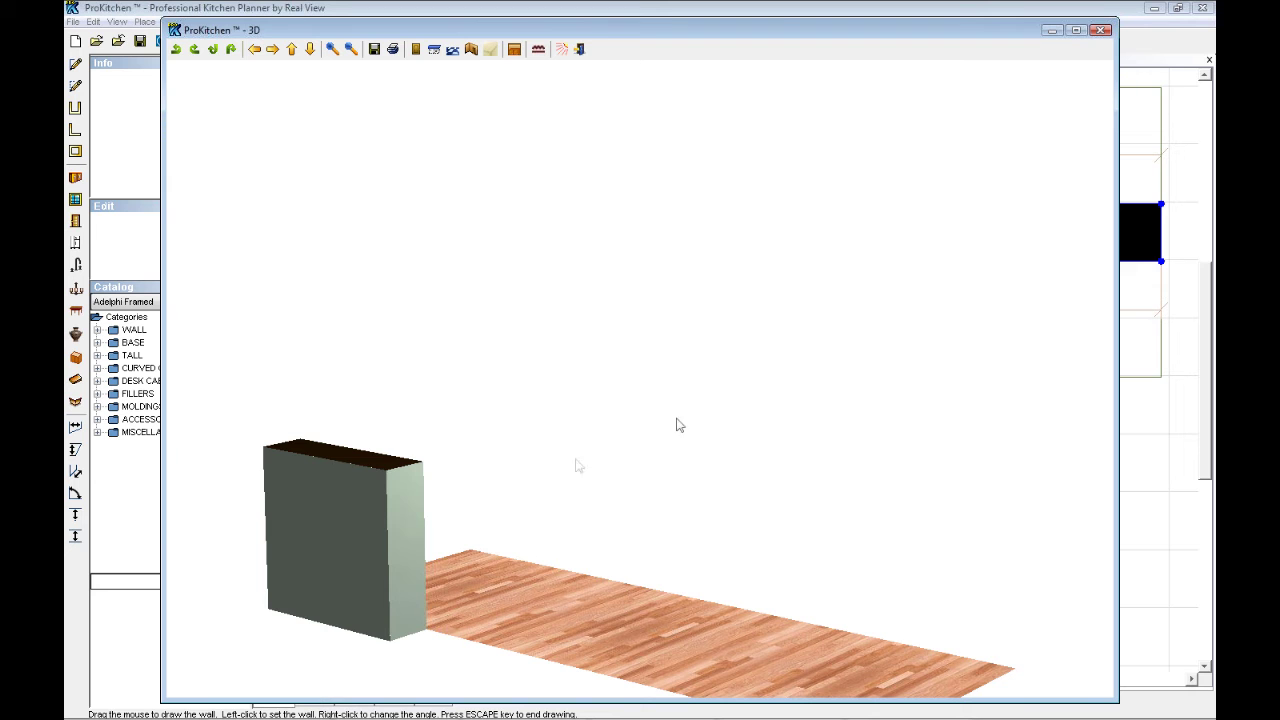
drag(1051, 483, 580, 480)
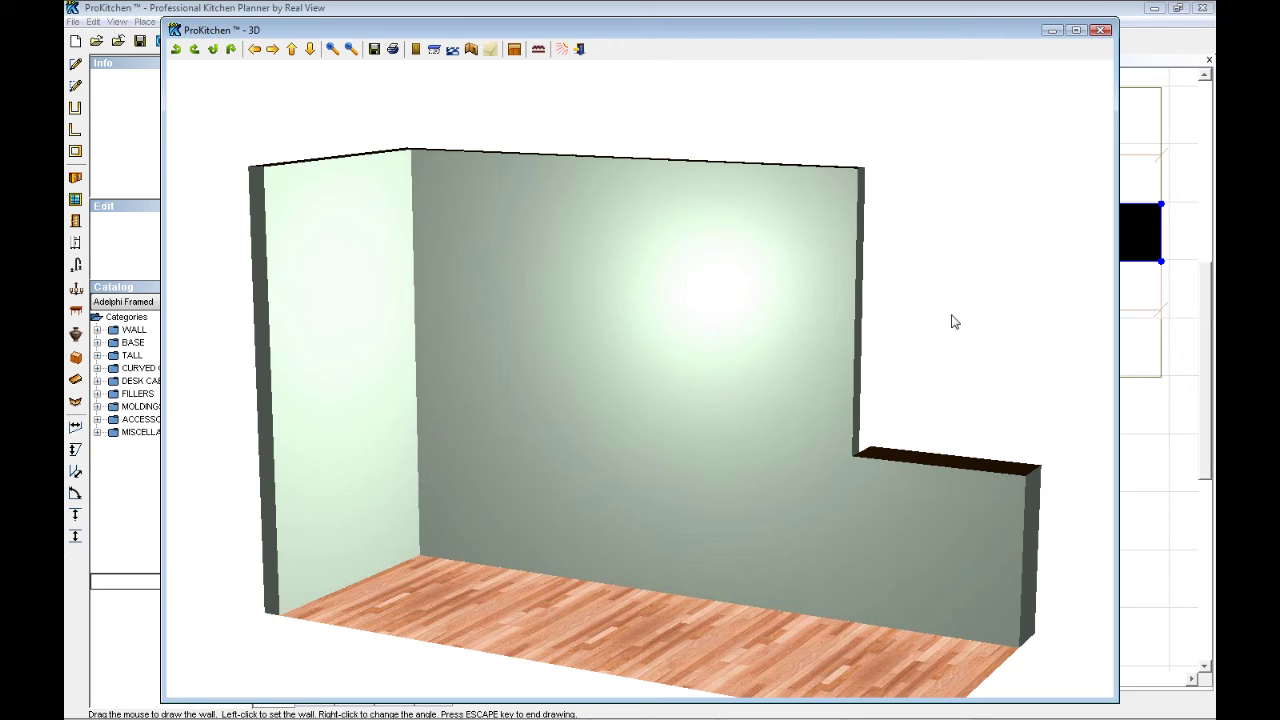
click(1100, 33)
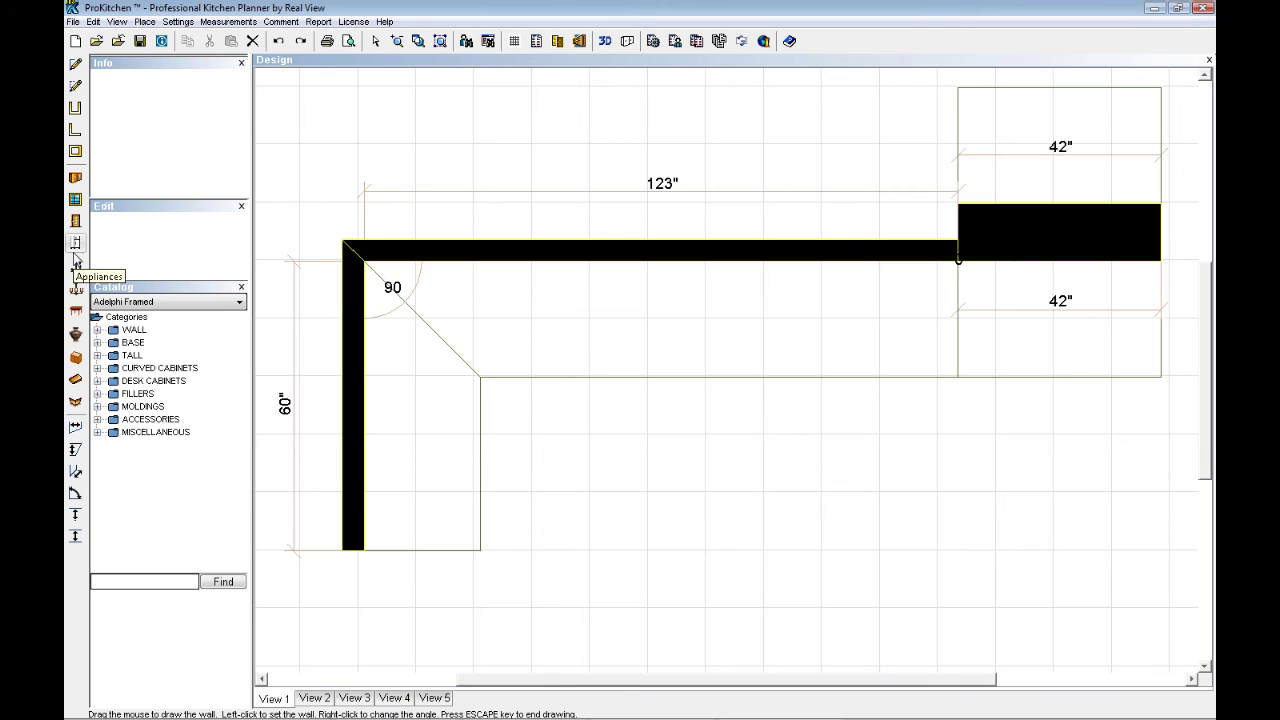
Choose the black 36" high picture window, WP36_black, from the Architectural Elements catalog's Picture Window category
click(77, 203)
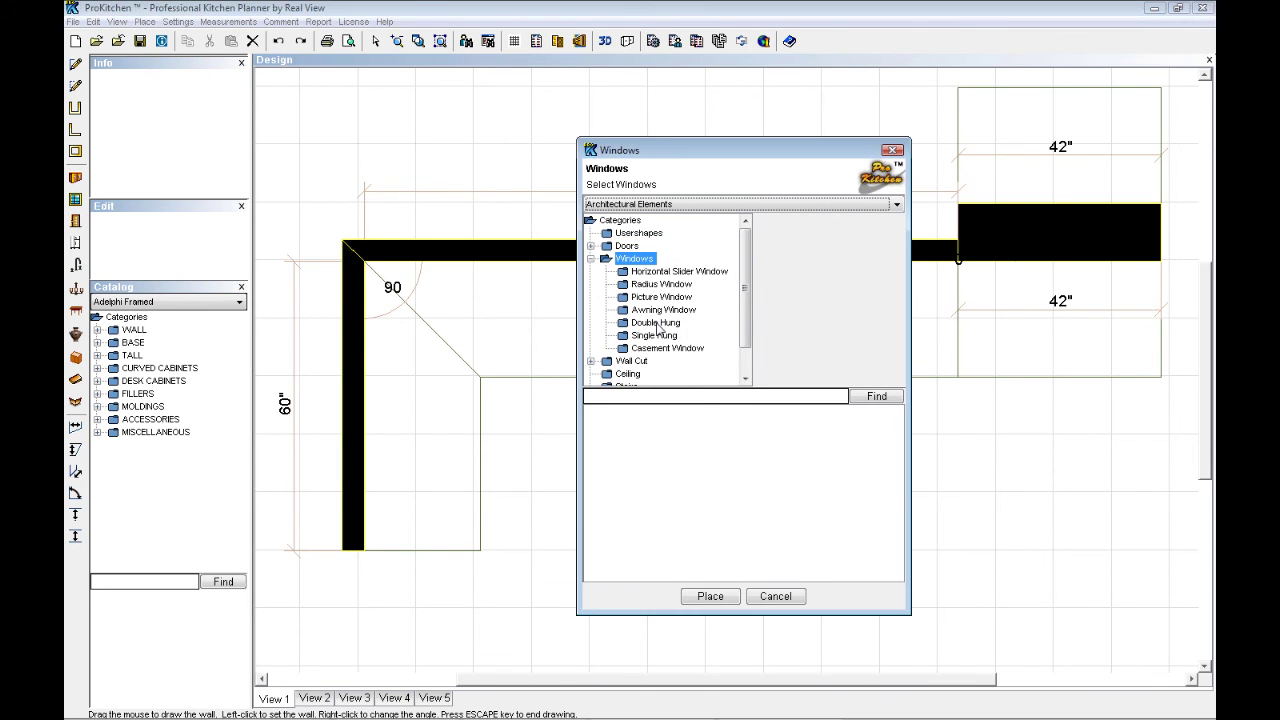
click(660, 297)
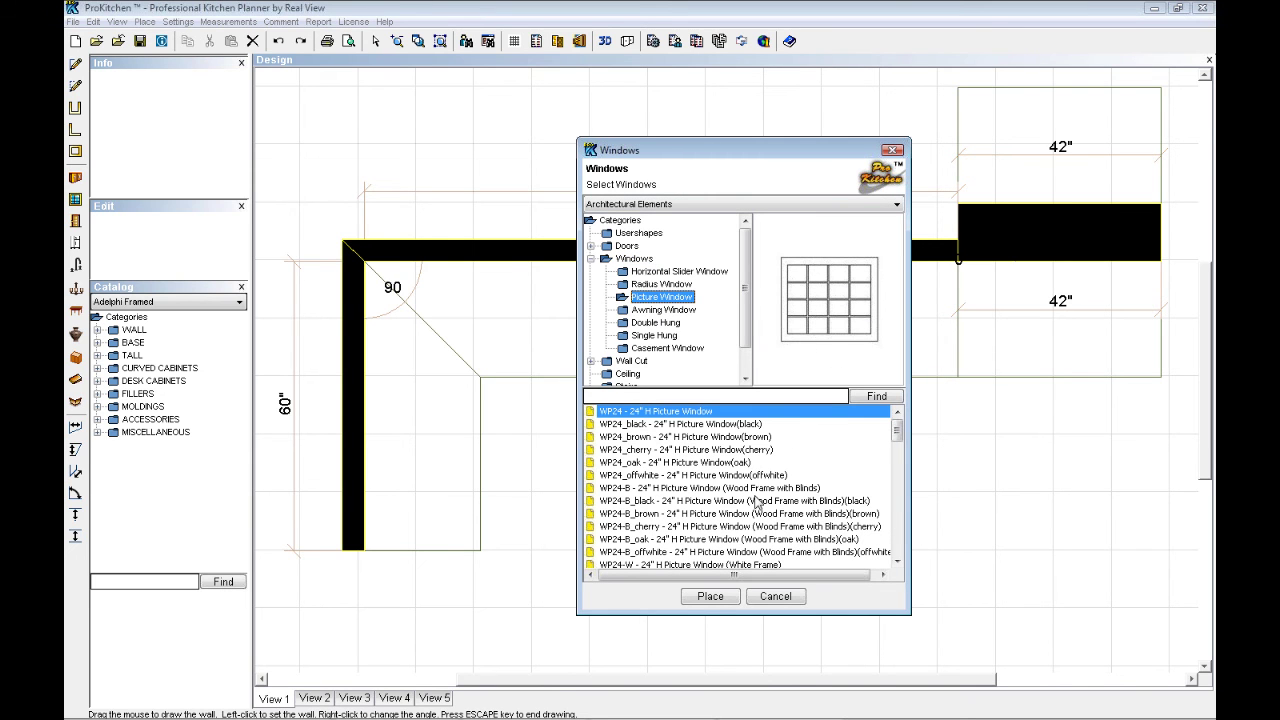
scroll(752, 508, down, 1)
scroll(748, 527, down, 2)
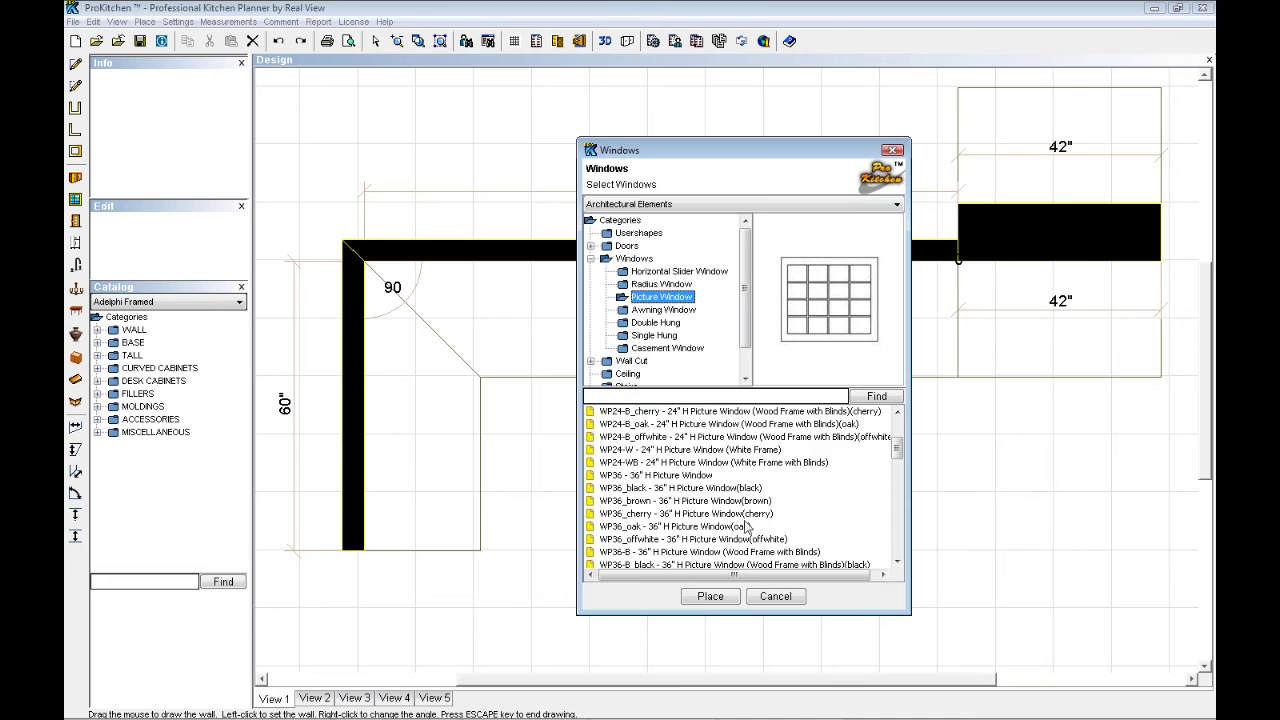
click(672, 488)
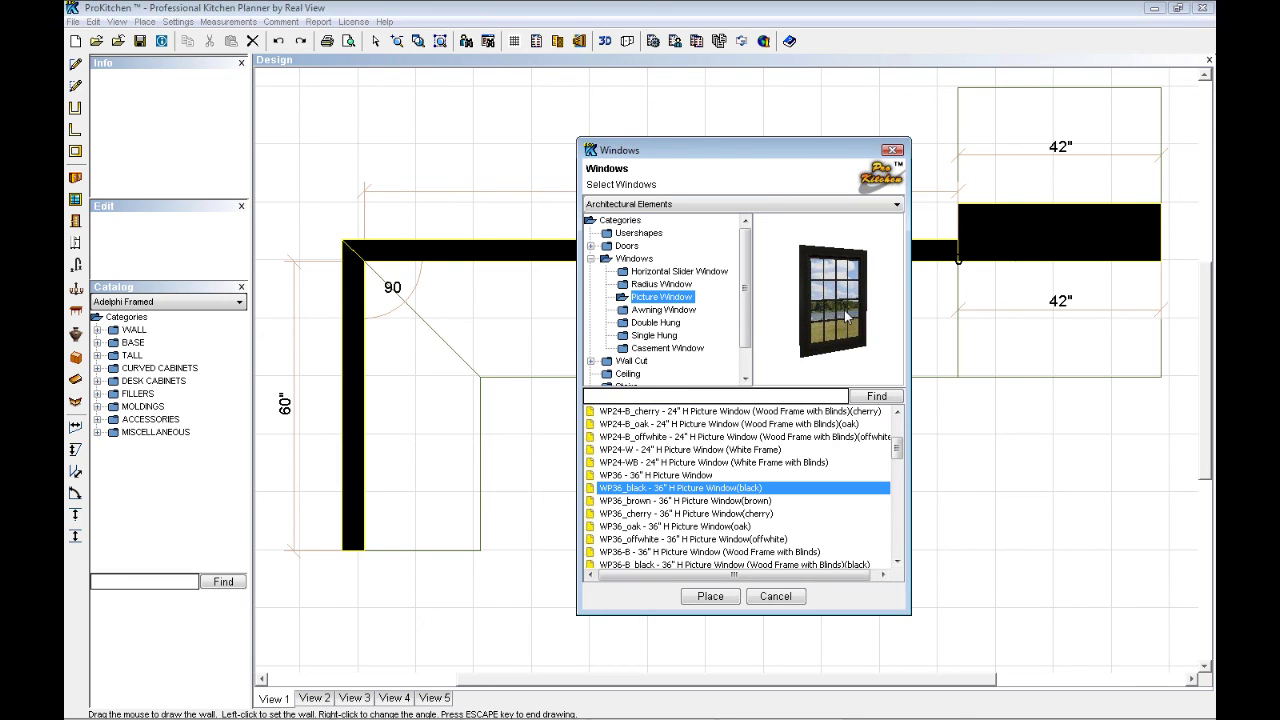
click(641, 501)
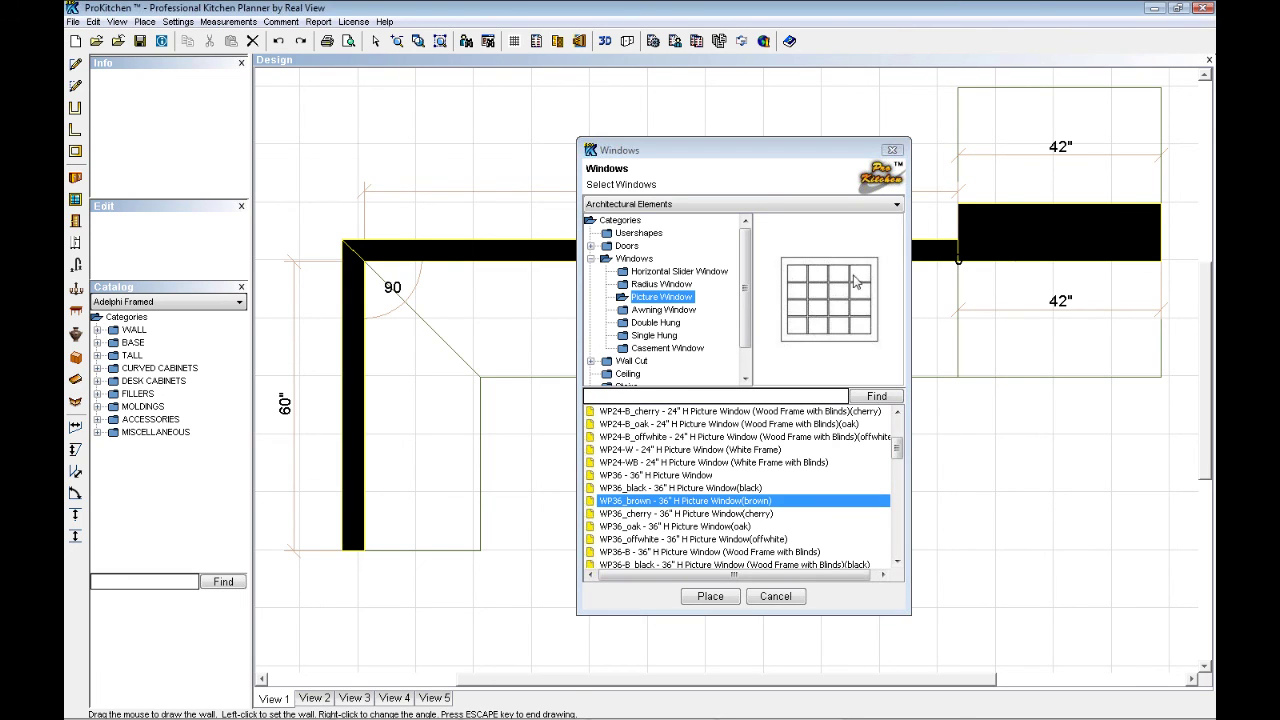
click(677, 487)
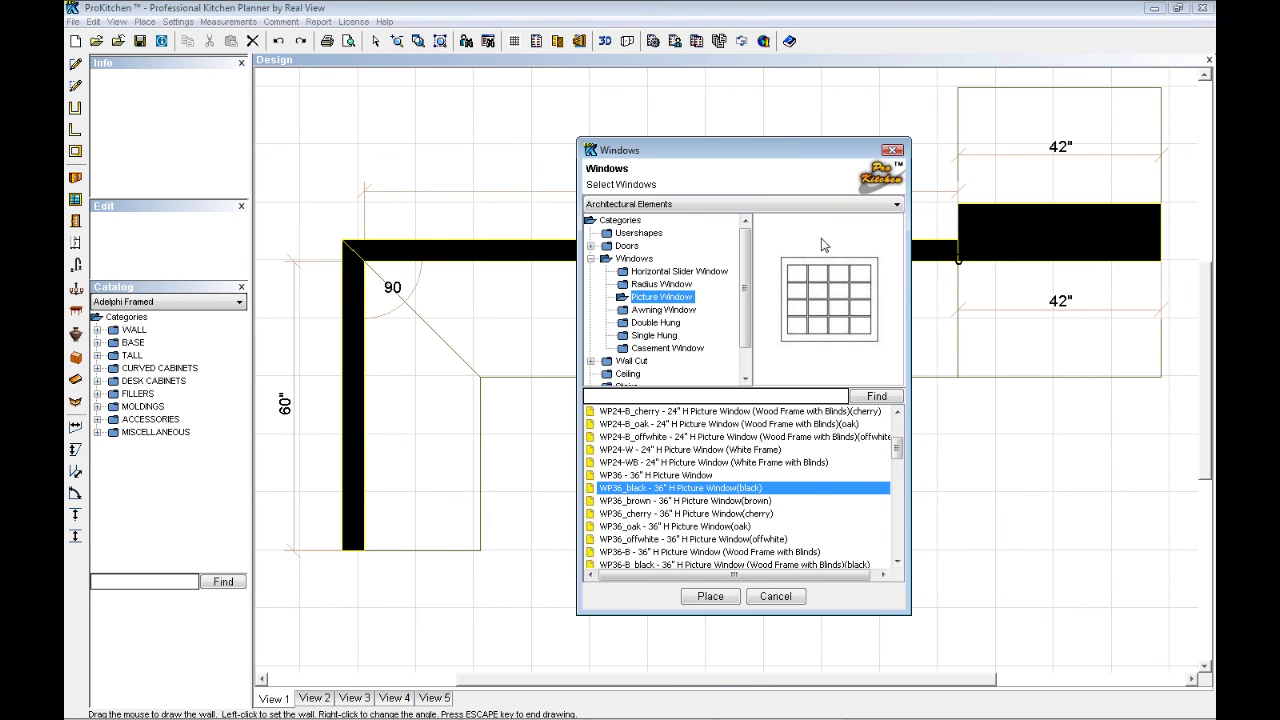
Place the window in the 123" wall, 51" from the wall corner and 42" from the half wall
click(710, 596)
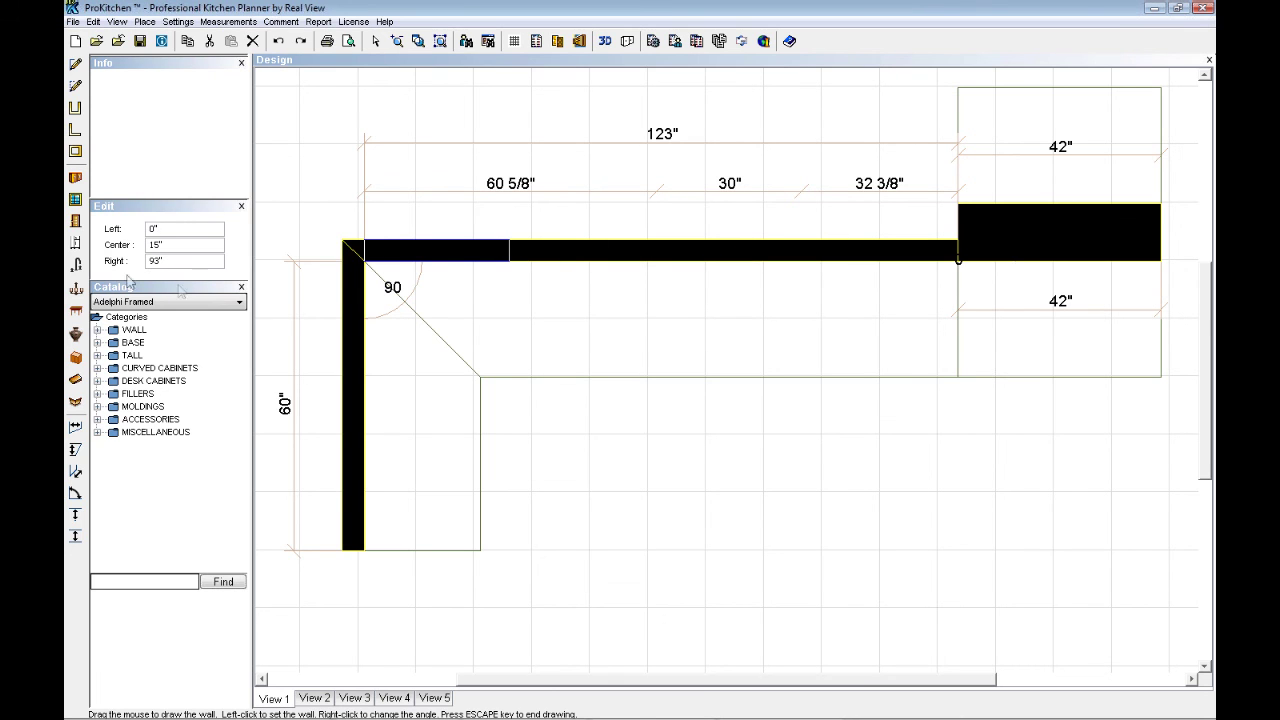
drag(177, 227, 131, 227)
key(Return)
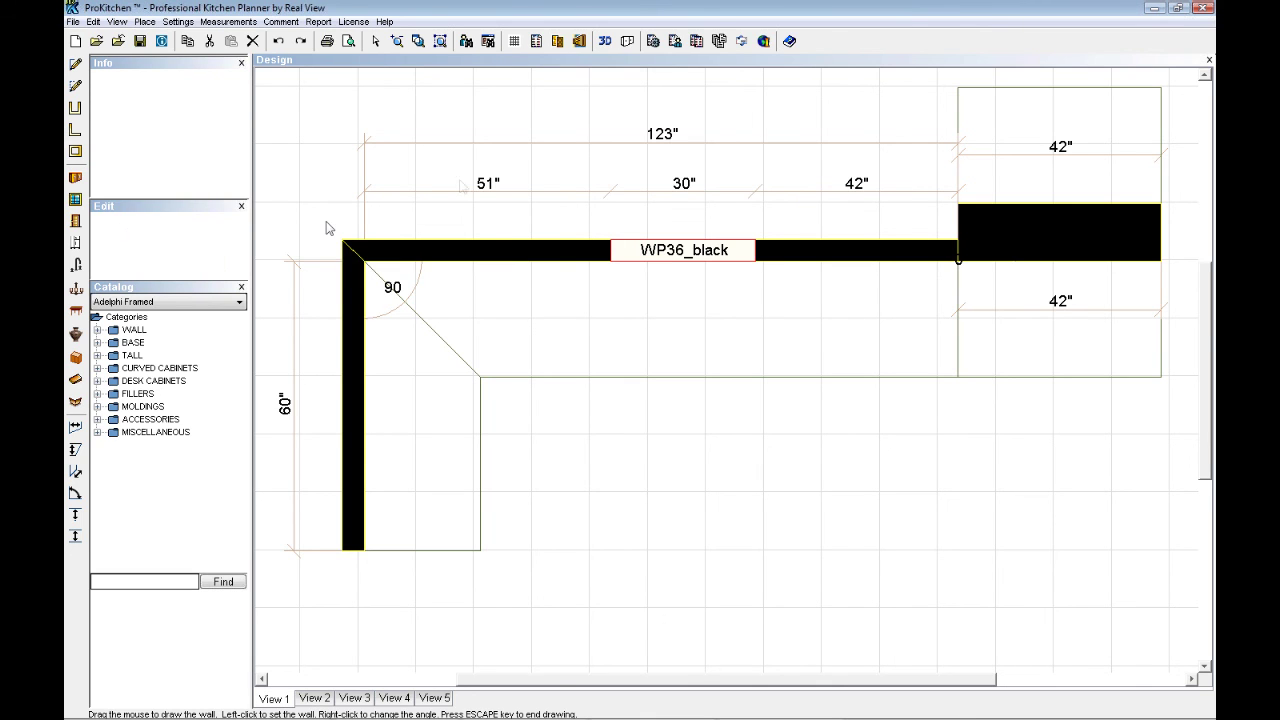
Set the WP36_black window's width to 36" and its height to 42" in its attributes
double_click(684, 258)
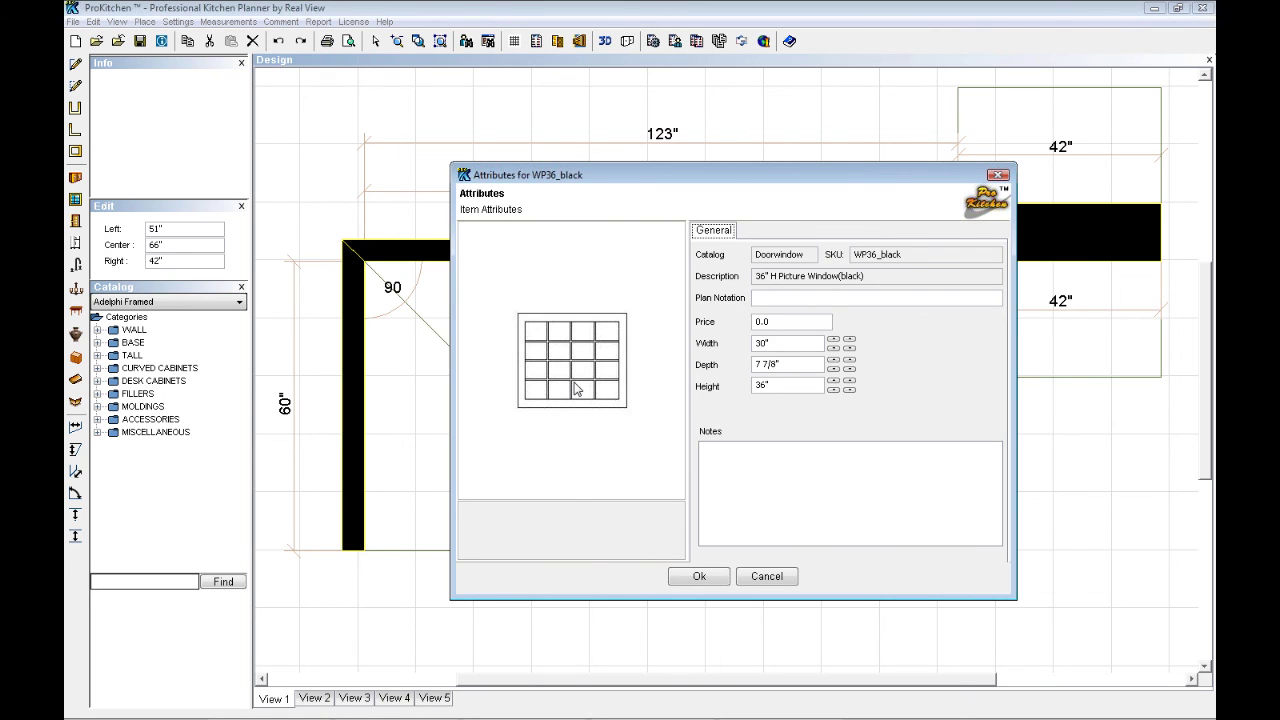
click(574, 382)
drag(627, 371, 588, 366)
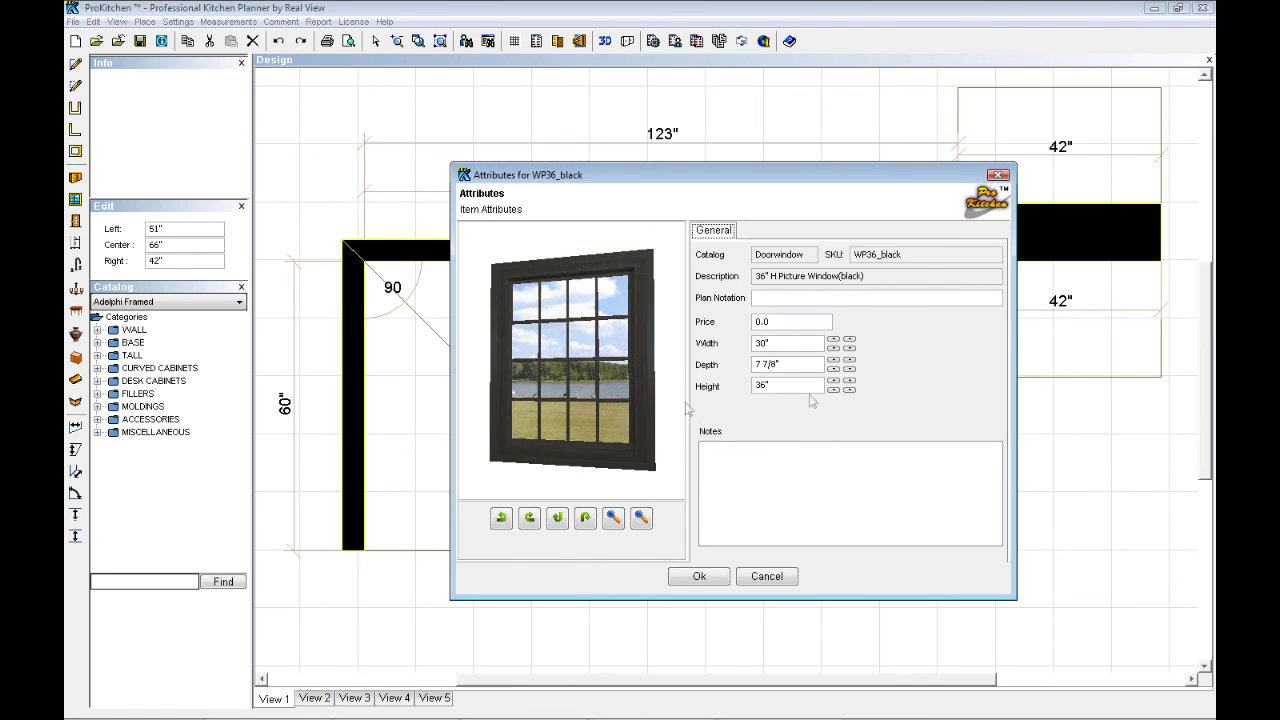
double_click(771, 344)
key(Tab)
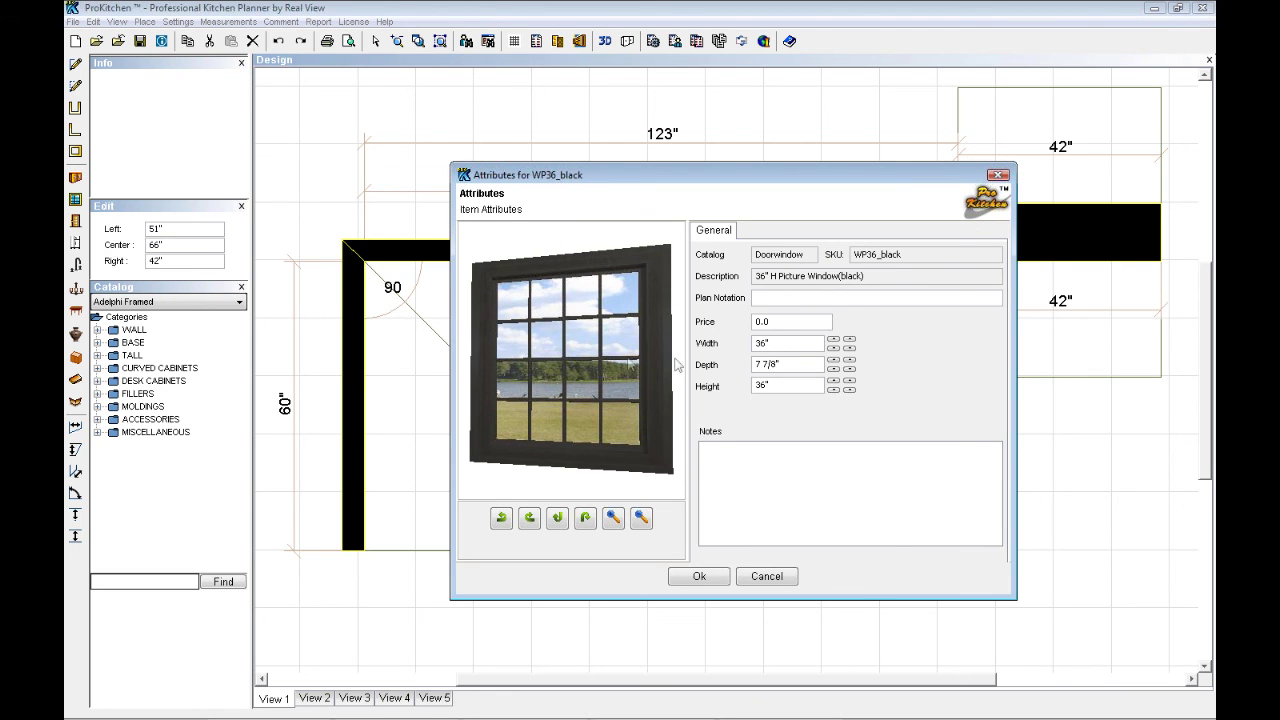
double_click(774, 384)
text(42)
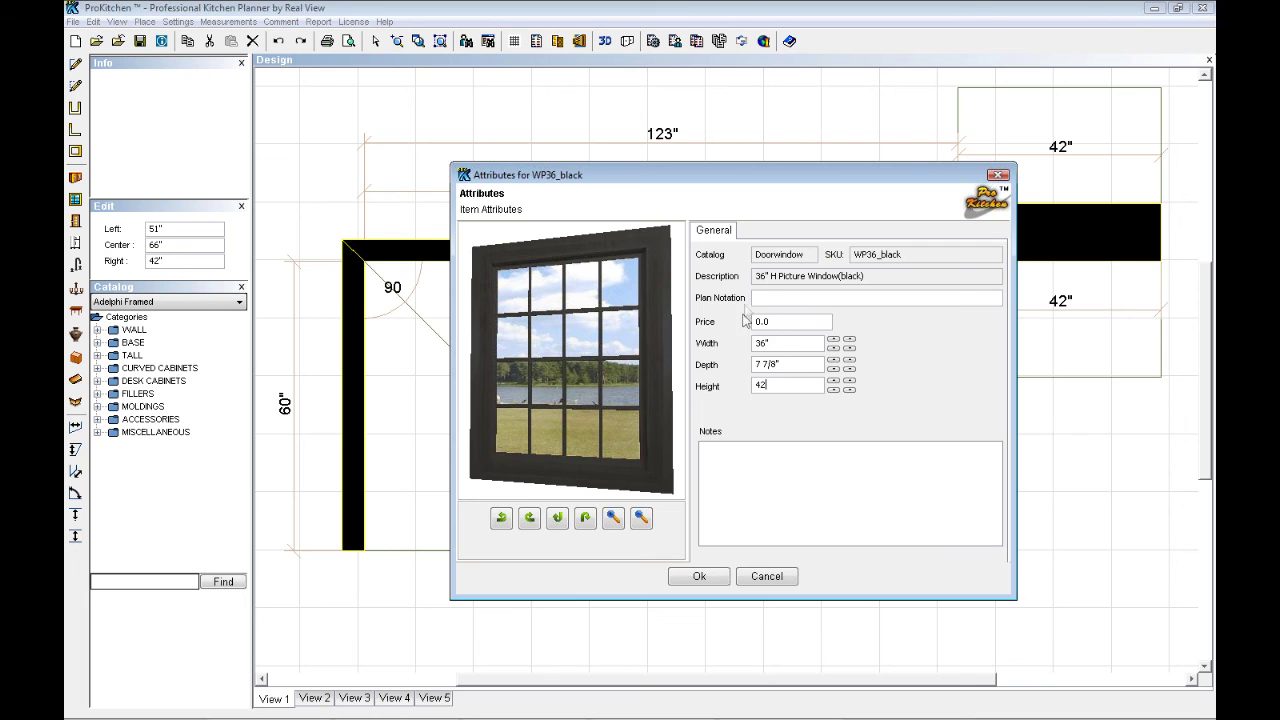
drag(740, 180, 700, 259)
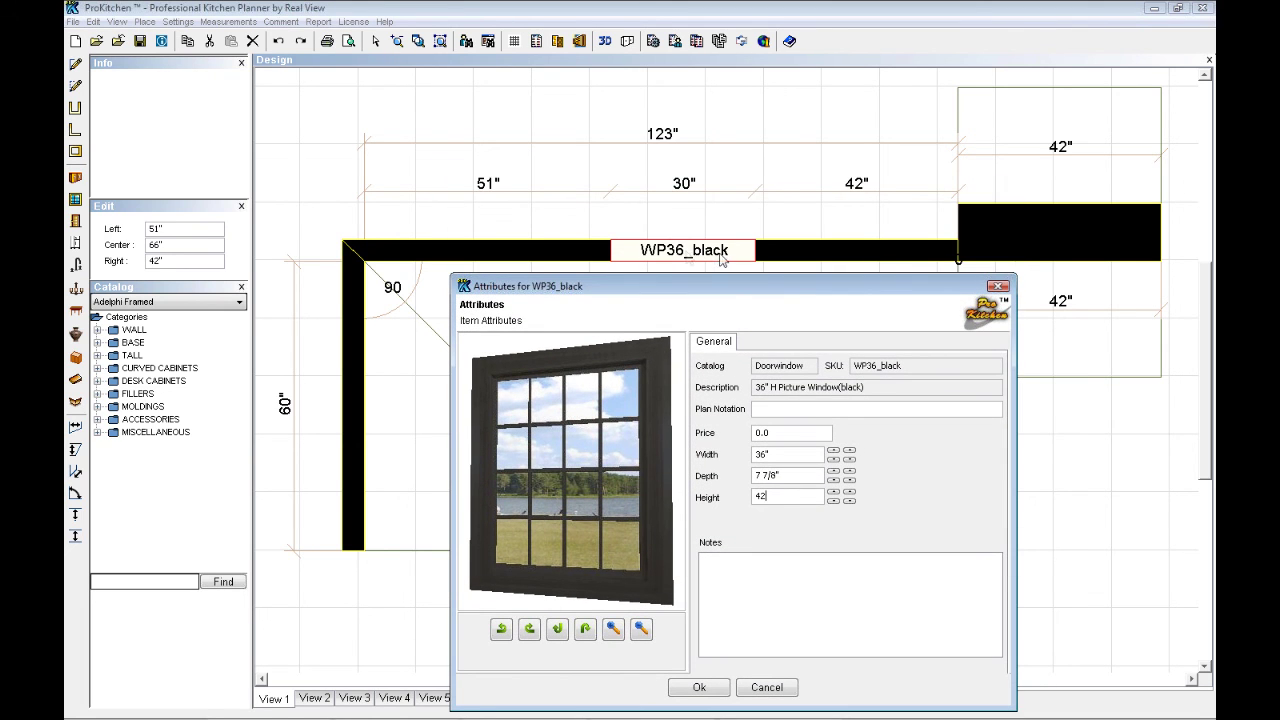